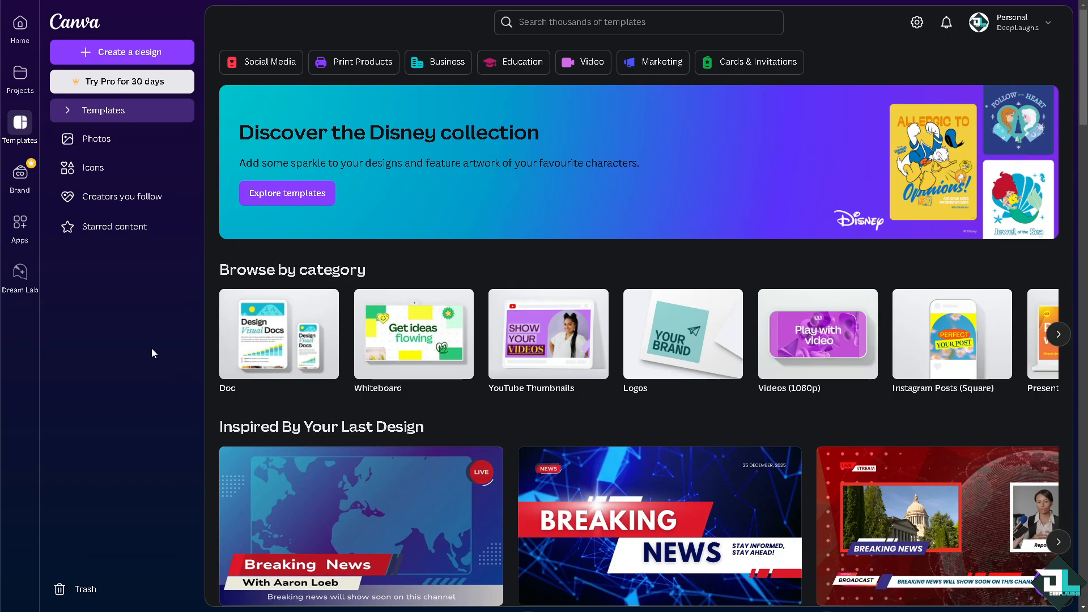
{"action": "left_click", "coordinate": [67, 110]}
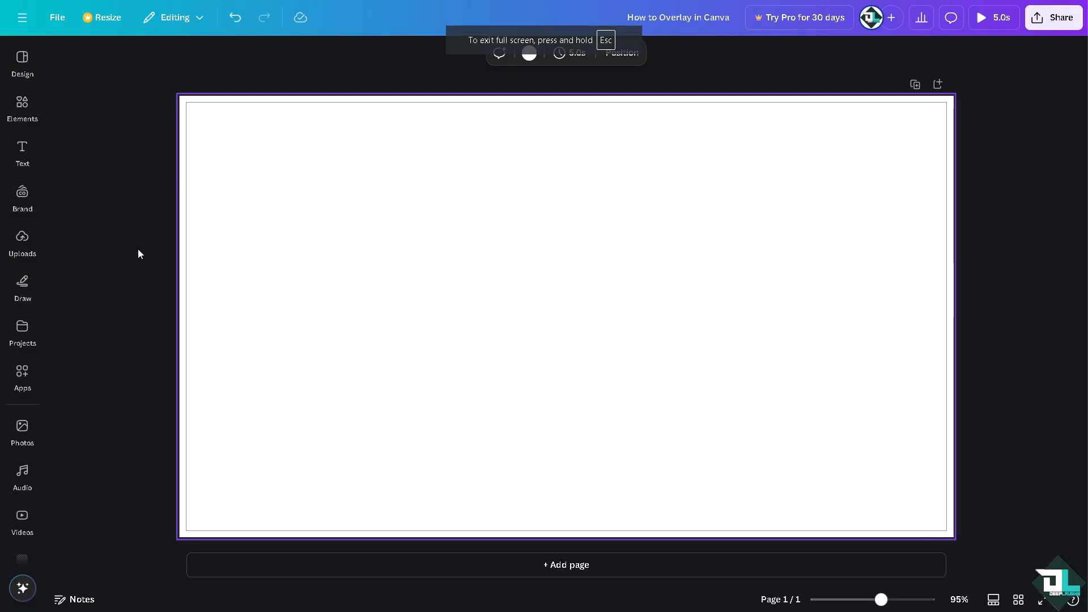
Step: Add the uploaded "How to Overlay" thumbnail image to the blank page and enlarge it to cover the whole page
{"action": "left_click", "coordinate": [22, 148]}
{"action": "left_click", "coordinate": [23, 238]}
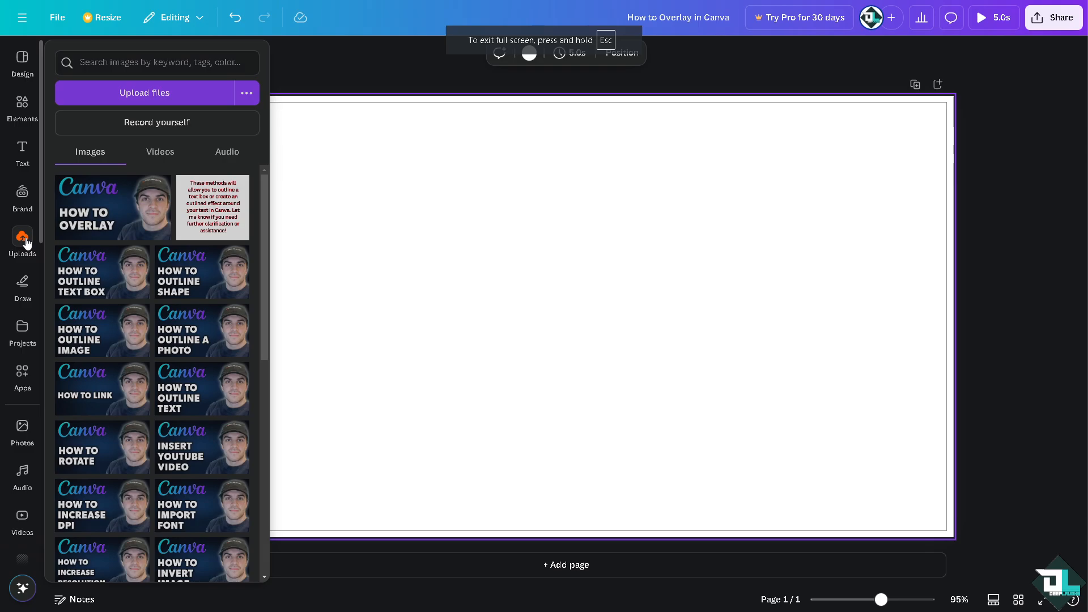
{"action": "left_click", "coordinate": [113, 208]}
{"action": "left_click", "coordinate": [316, 134]}
{"action": "left_click_drag", "start_coordinate": [338, 197], "coordinate": [251, 133]}
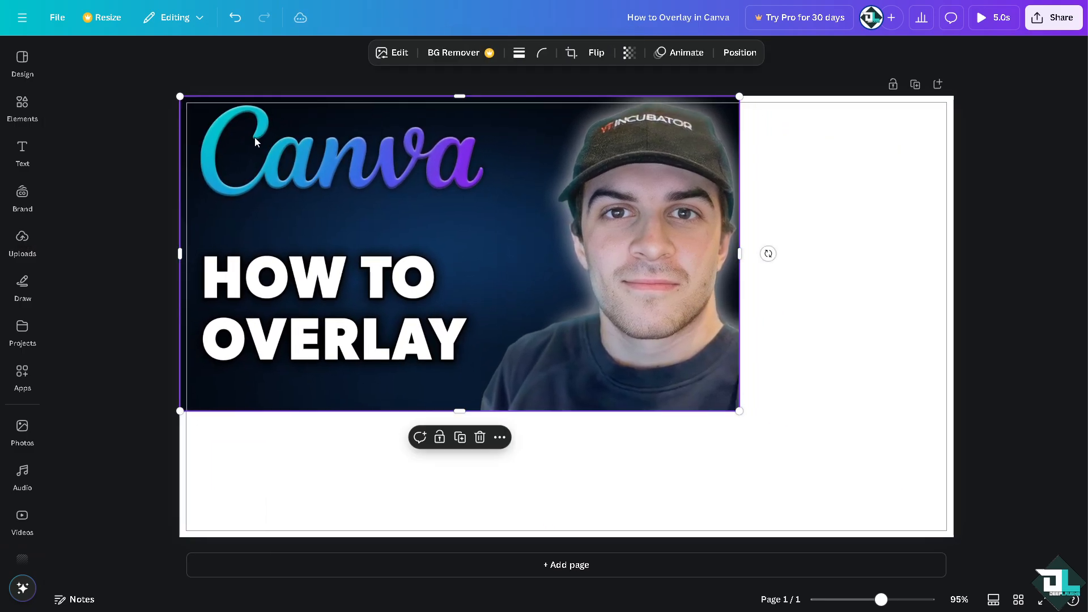
{"action": "left_click_drag", "start_coordinate": [739, 411], "coordinate": [964, 536]}
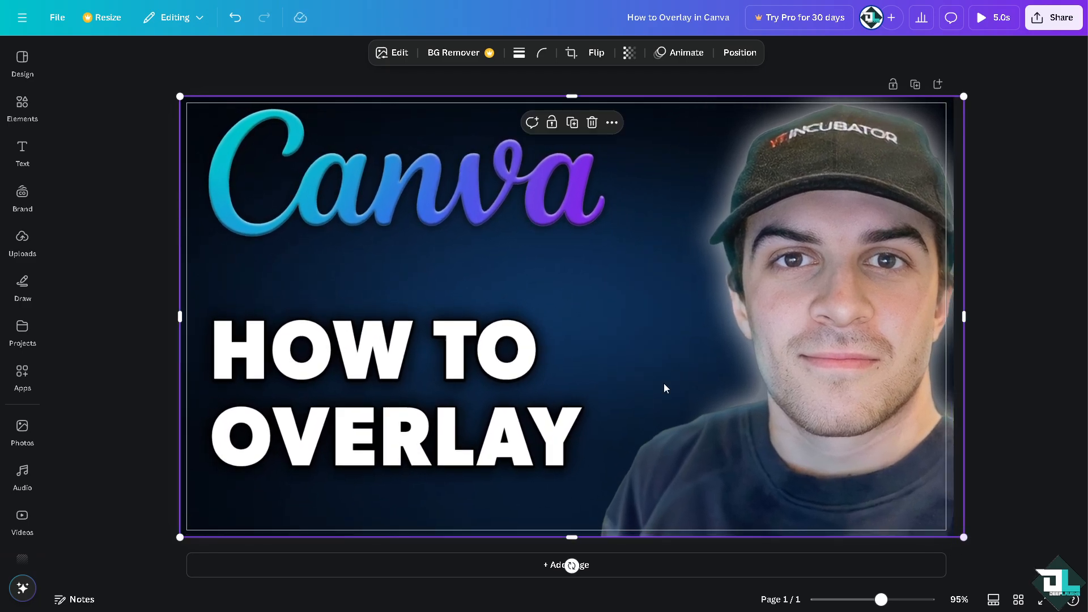
Step: Add the recently used "Soft Shadow" text style on top of the thumbnail image
{"action": "left_click", "coordinate": [22, 150]}
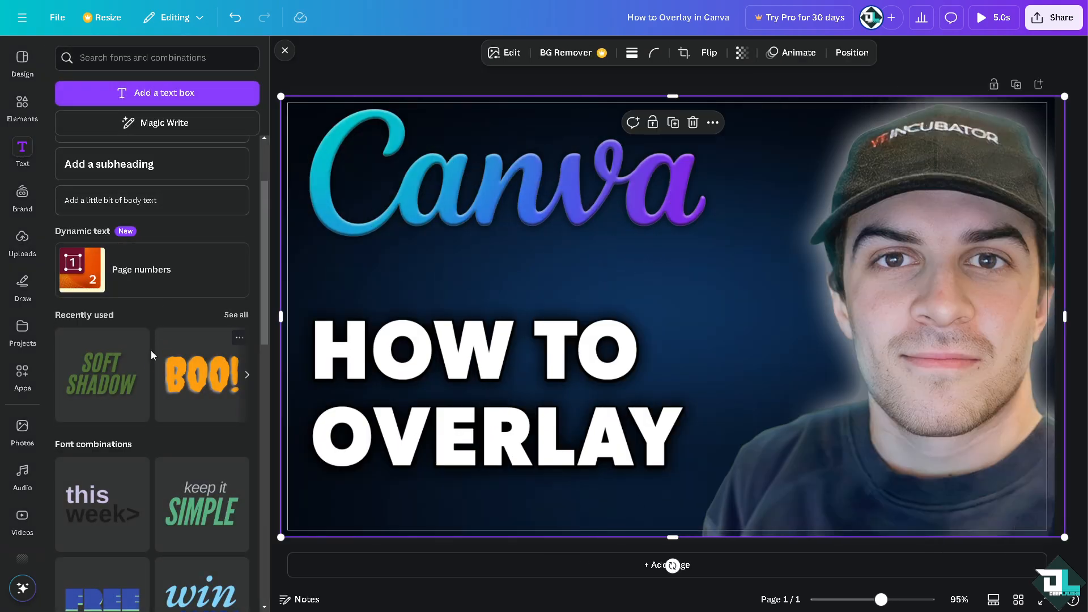
{"action": "left_click", "coordinate": [110, 347]}
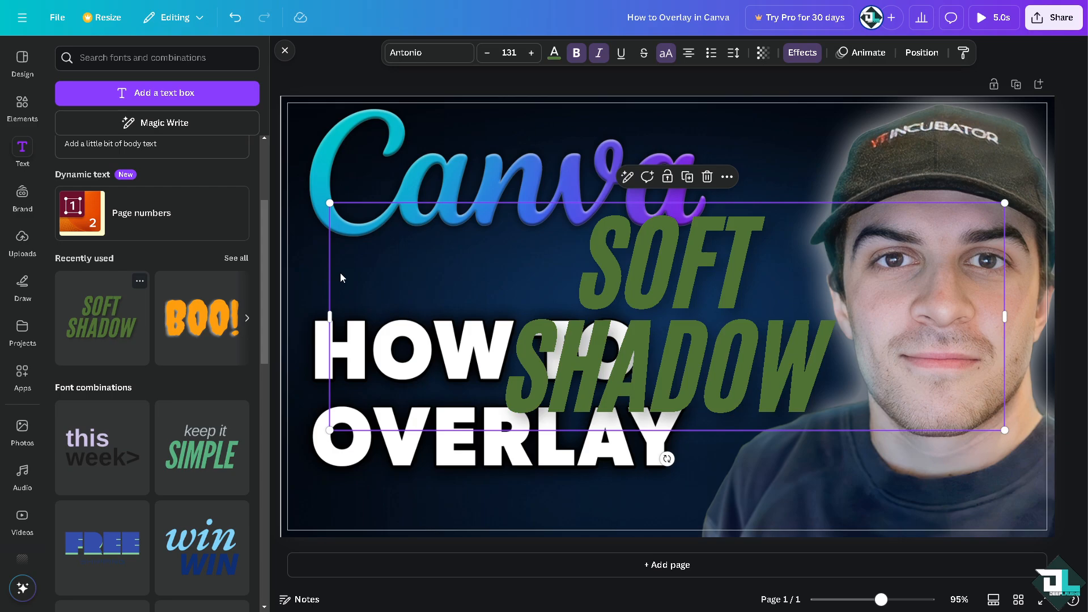
{"action": "double_click", "coordinate": [417, 240]}
{"action": "left_click", "coordinate": [408, 100]}
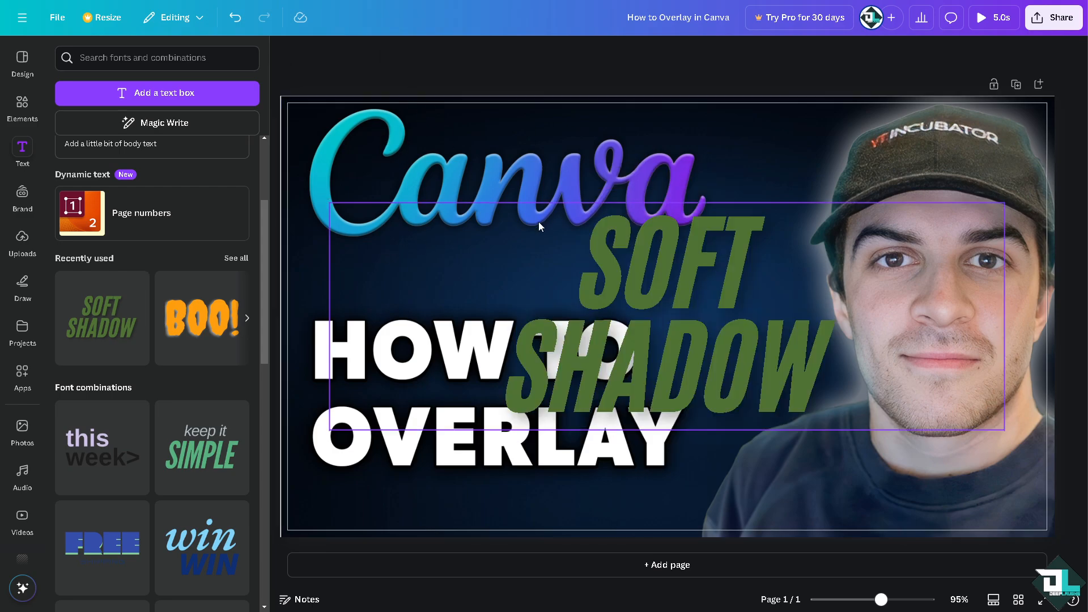
{"action": "left_click", "coordinate": [284, 51]}
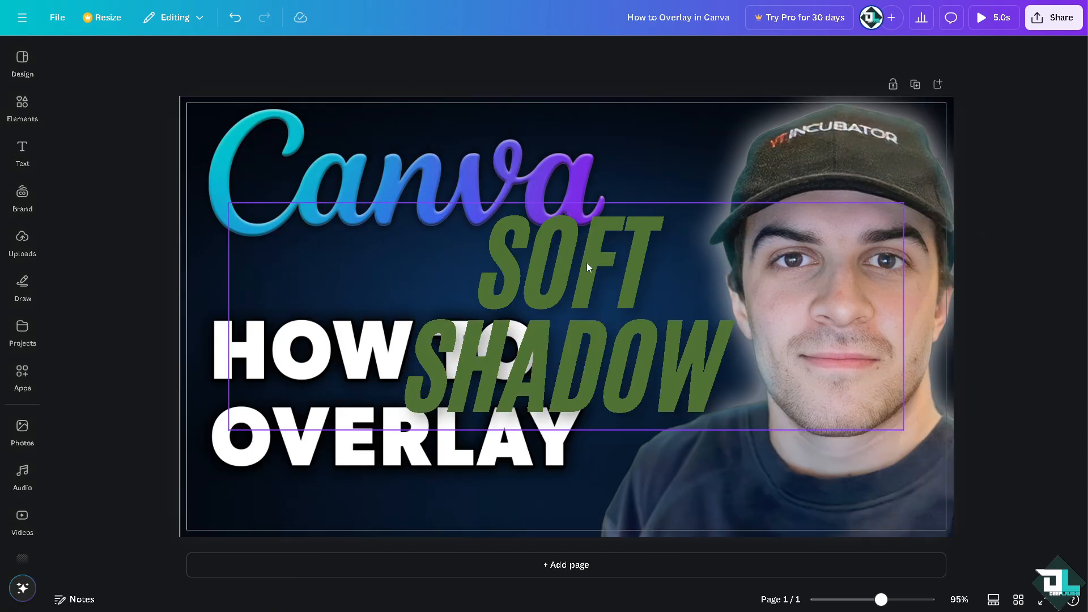
Step: Move the Soft Shadow text slightly up and to the left, and set its font size to 50
{"action": "left_click_drag", "start_coordinate": [586, 263], "coordinate": [551, 251]}
{"action": "double_click", "coordinate": [550, 251]}
{"action": "left_click", "coordinate": [397, 53]}
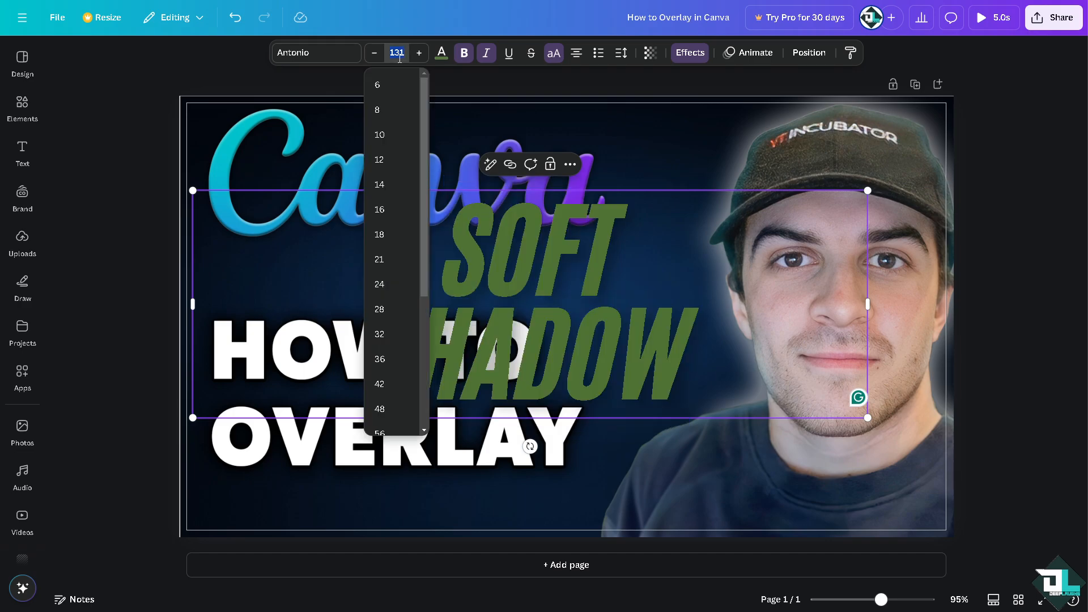
{"action": "key", "text": "Return"}
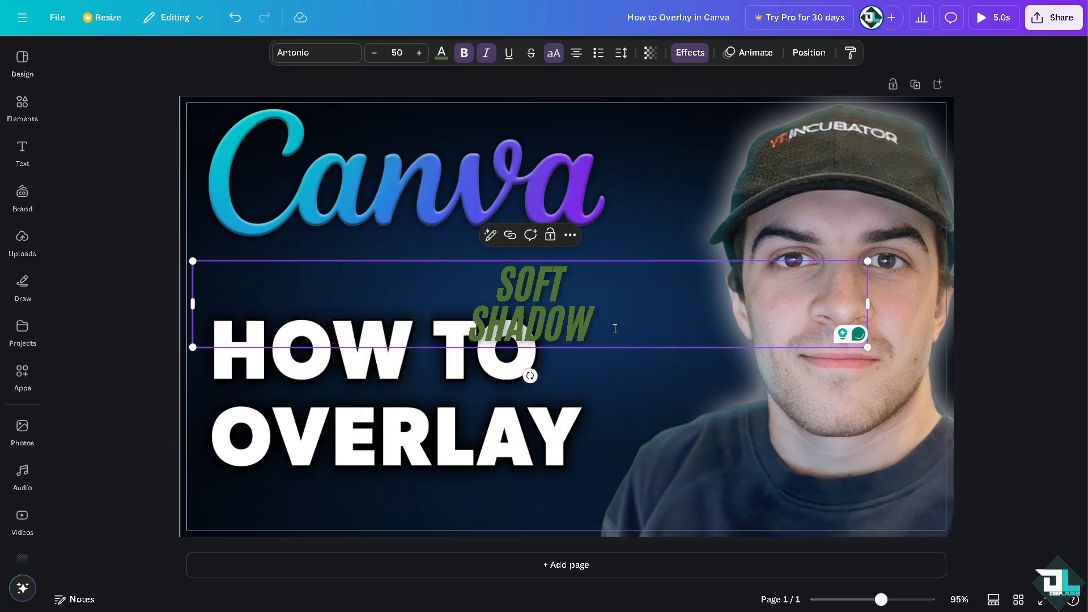
Step: Replace the Soft Shadow wording with "DEEPALUGHS"
{"action": "double_click", "coordinate": [570, 304]}
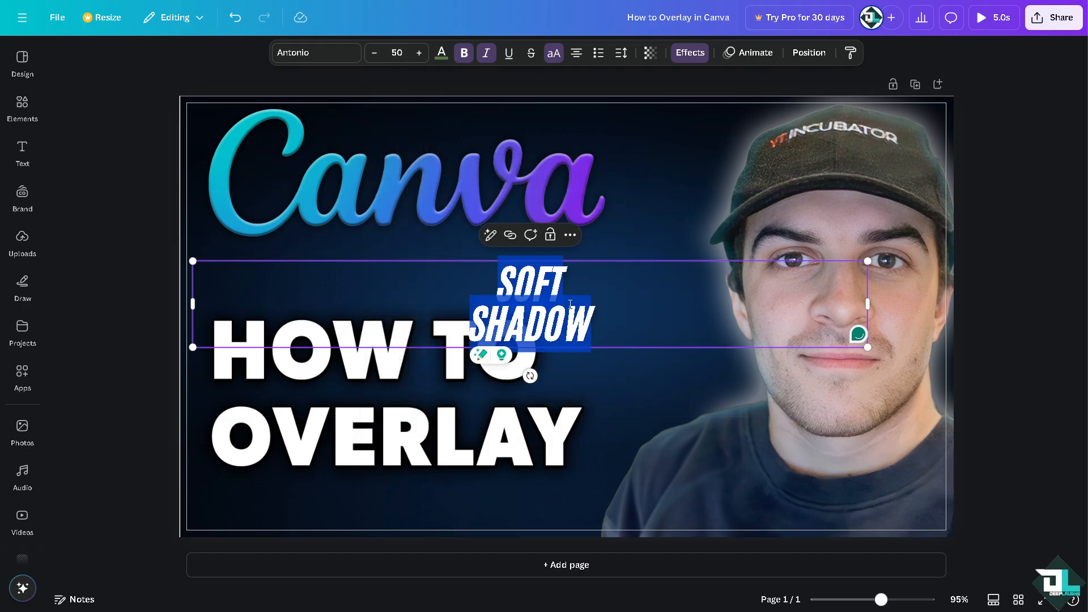
{"action": "type", "text": "DEEPALUGHS"}
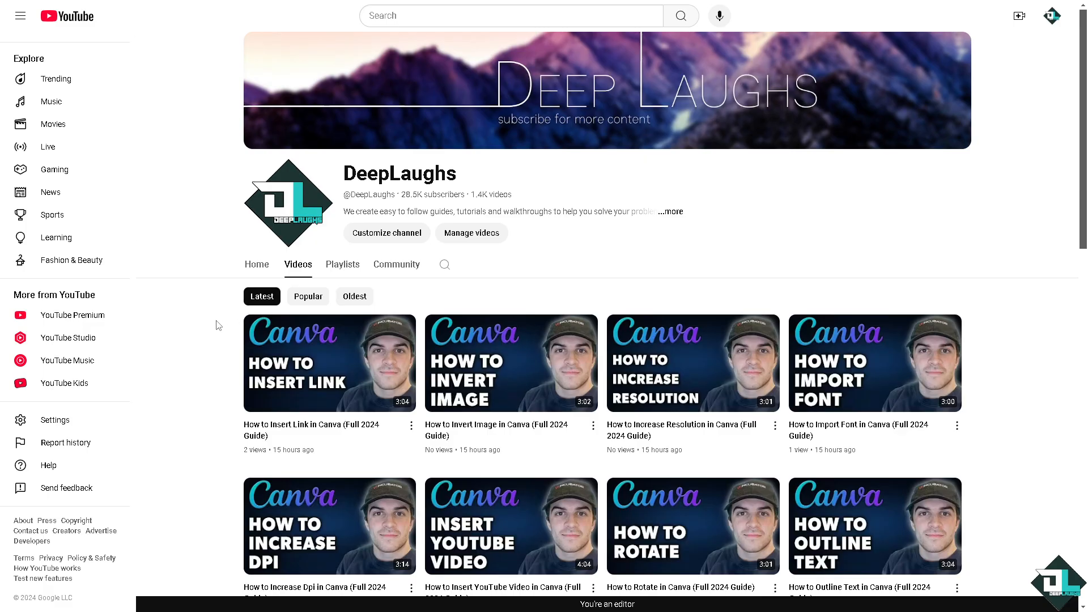
{"action": "left_click", "coordinate": [672, 213]}
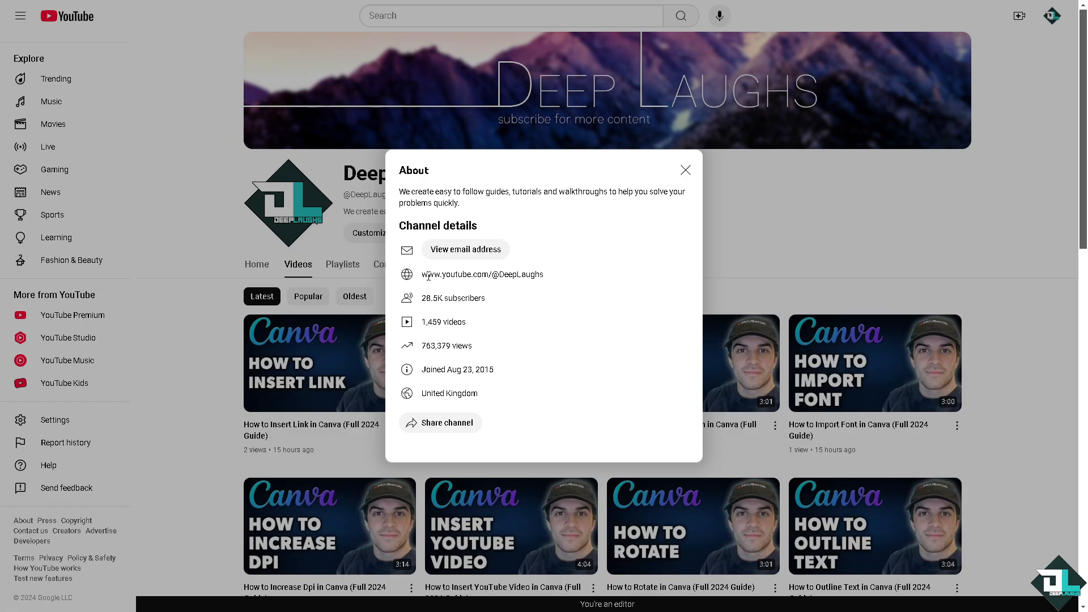
{"action": "left_click_drag", "start_coordinate": [428, 276], "coordinate": [544, 276]}
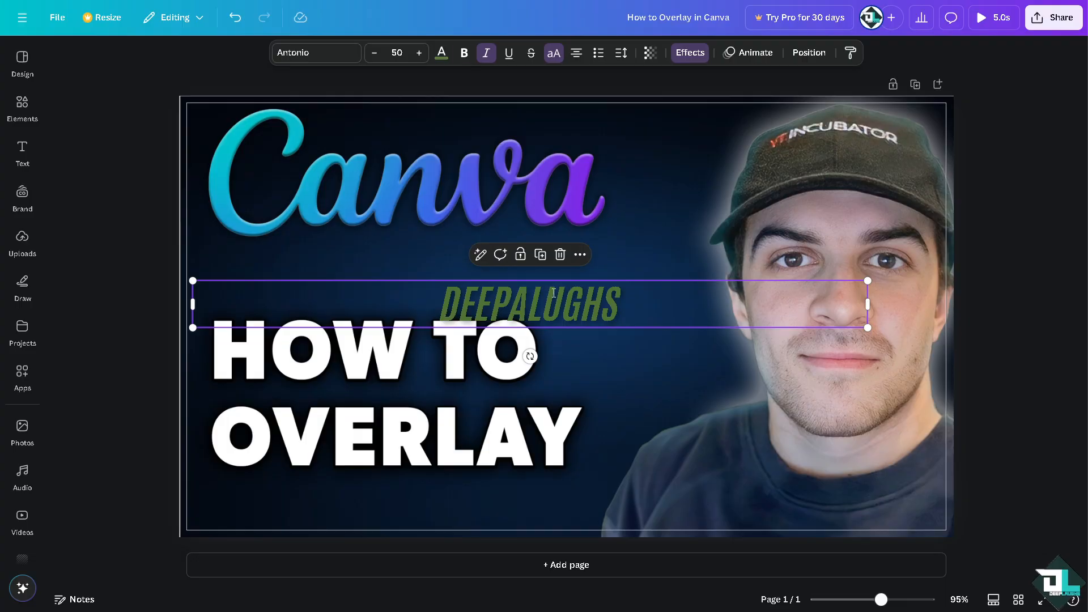
{"action": "type", "text": "WWW.YOUTUBE.COM/@DEEPLAUGHS"}
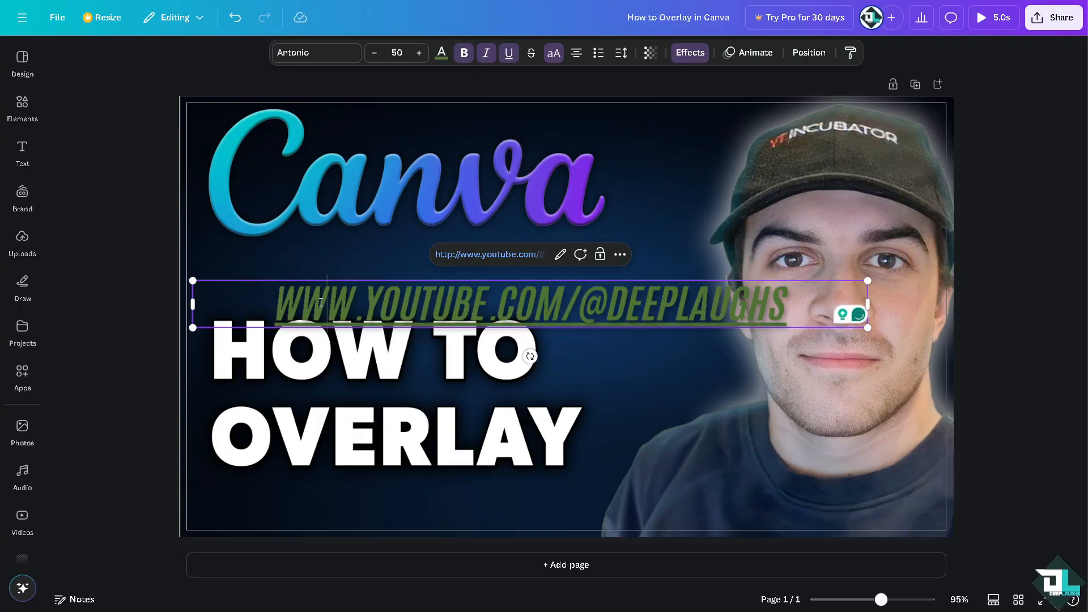
Step: Change the colour of the whole YouTube URL text to the default solid red
{"action": "key", "text": "ctrl+a"}
{"action": "left_click", "coordinate": [441, 52]}
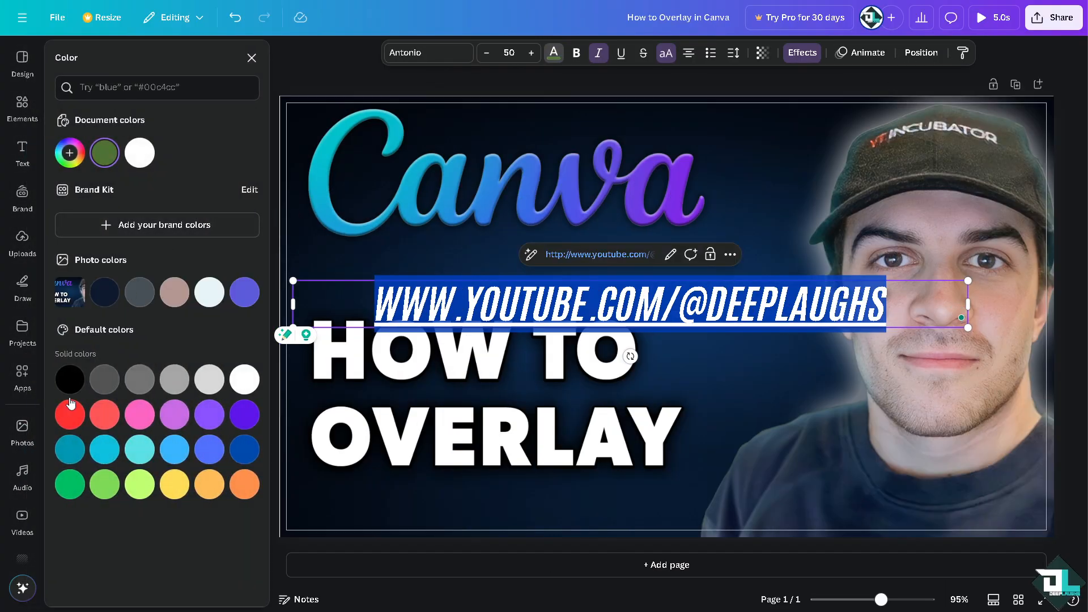
{"action": "left_click", "coordinate": [71, 404]}
{"action": "left_click", "coordinate": [463, 261]}
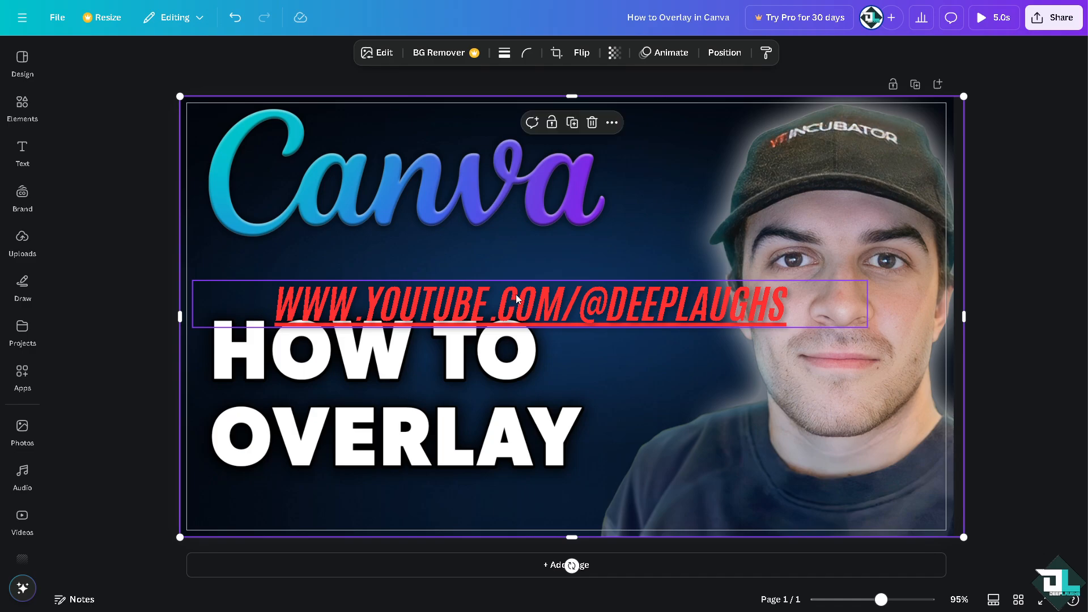
Step: Scale the URL text down to a font size of about 24.9 and place it between the Canva wordmark and "HOW TO"
{"action": "left_click", "coordinate": [771, 299]}
{"action": "left_click_drag", "start_coordinate": [867, 327], "coordinate": [529, 304]}
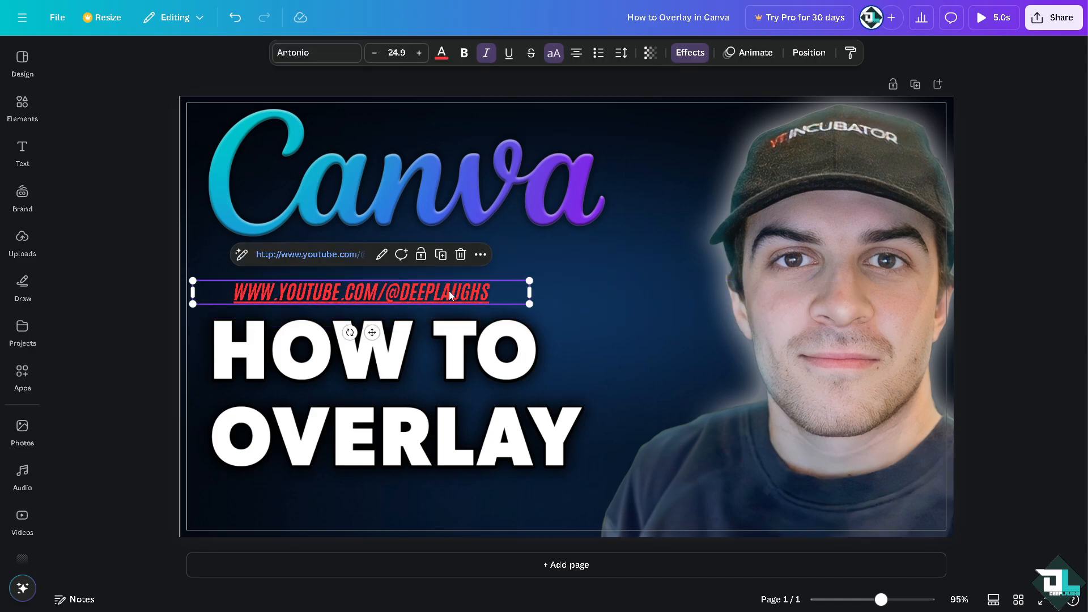
{"action": "left_click_drag", "start_coordinate": [449, 291], "coordinate": [473, 272]}
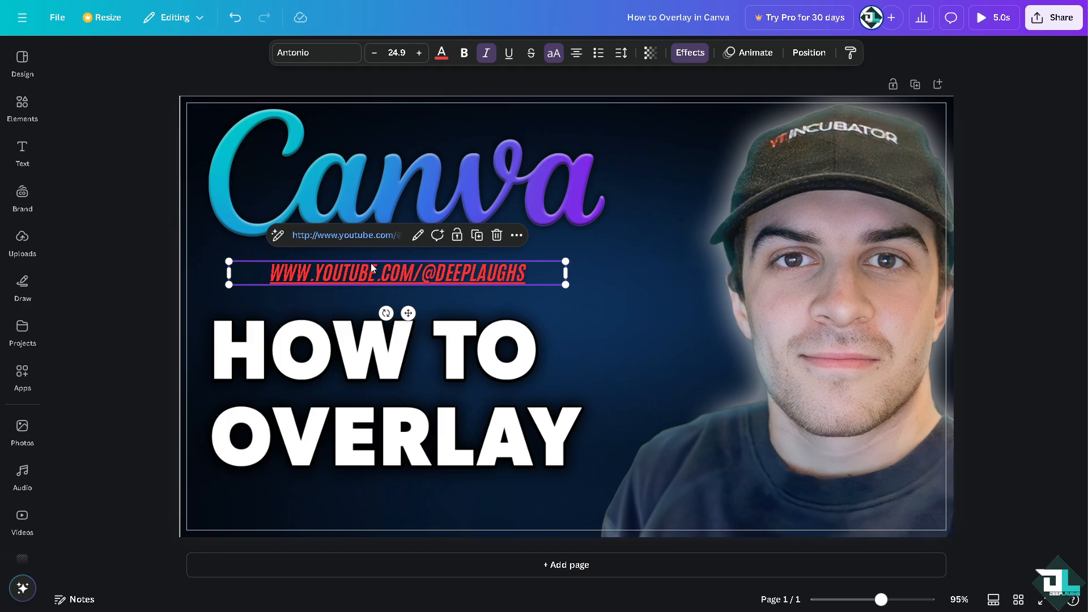
Step: Review the URL text's link address and display mode, then accept the settings as they are
{"action": "left_click", "coordinate": [417, 235]}
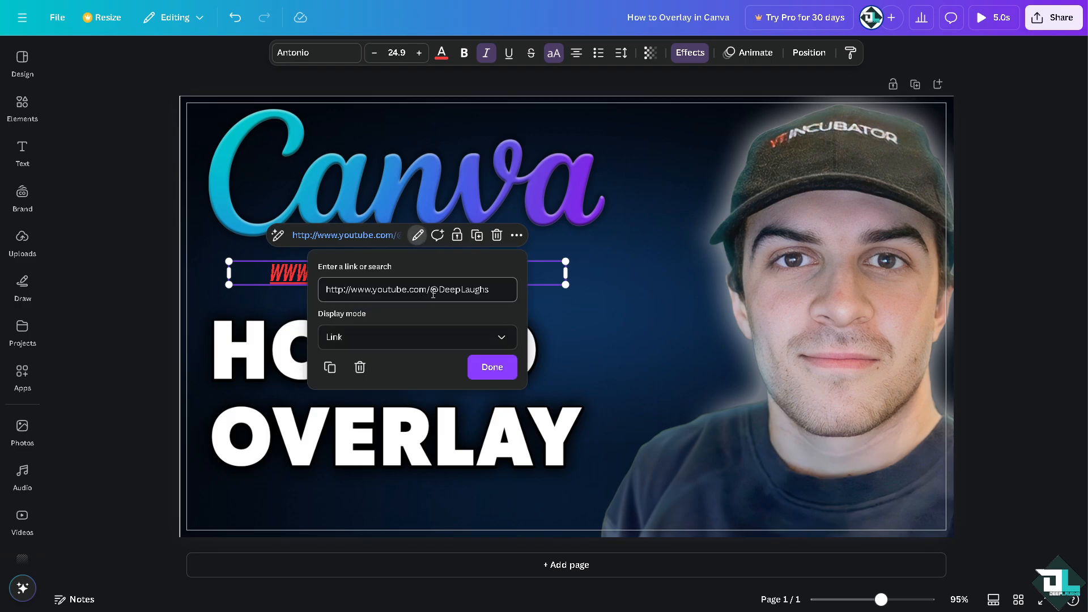
{"action": "left_click", "coordinate": [492, 367]}
{"action": "left_click", "coordinate": [636, 275]}
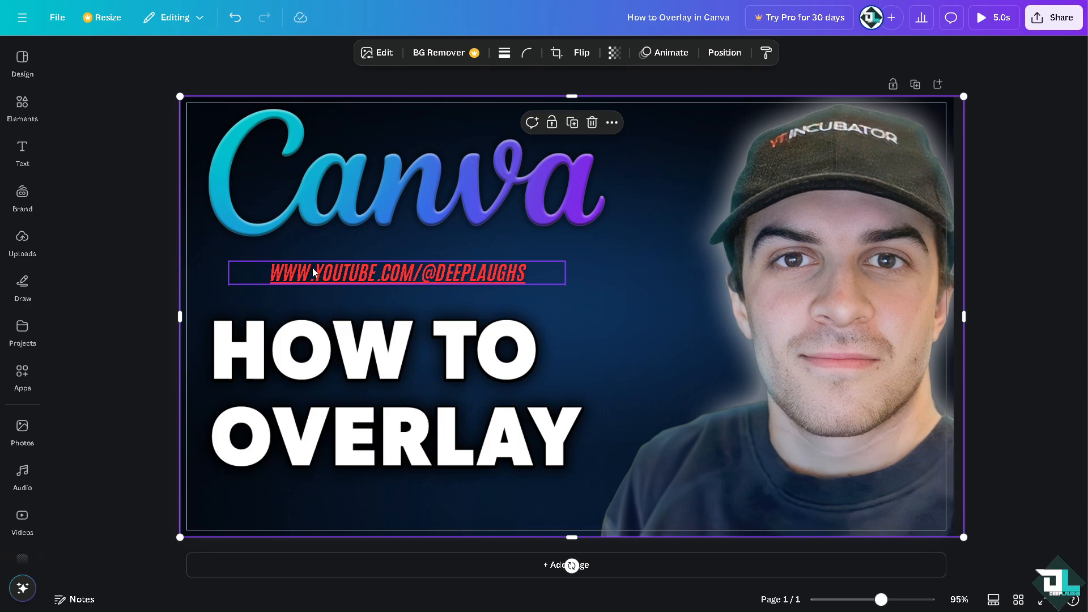
Step: Add the uploaded DeepLaughs logo image and place it between the URL text and the man's face
{"action": "left_click", "coordinate": [22, 241]}
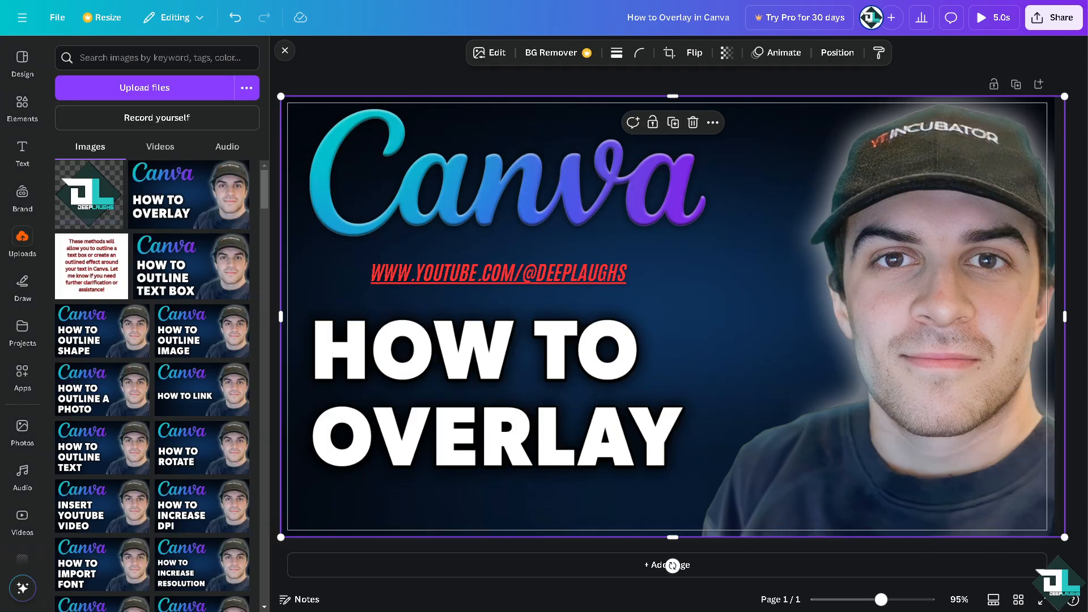
{"action": "left_click", "coordinate": [89, 194]}
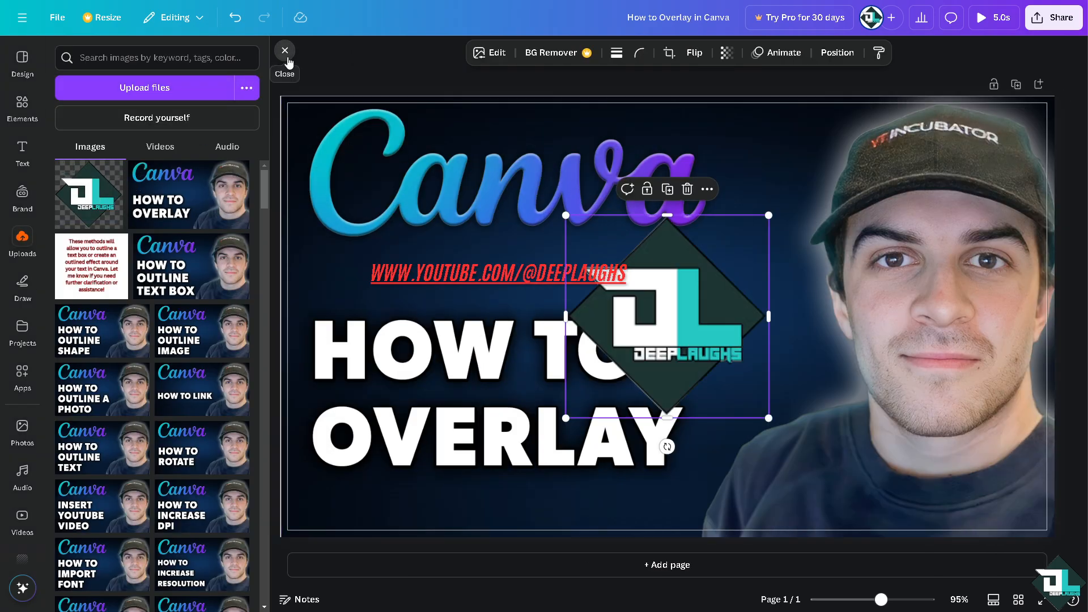
{"action": "left_click", "coordinate": [288, 61]}
{"action": "left_click_drag", "start_coordinate": [537, 309], "coordinate": [613, 303]}
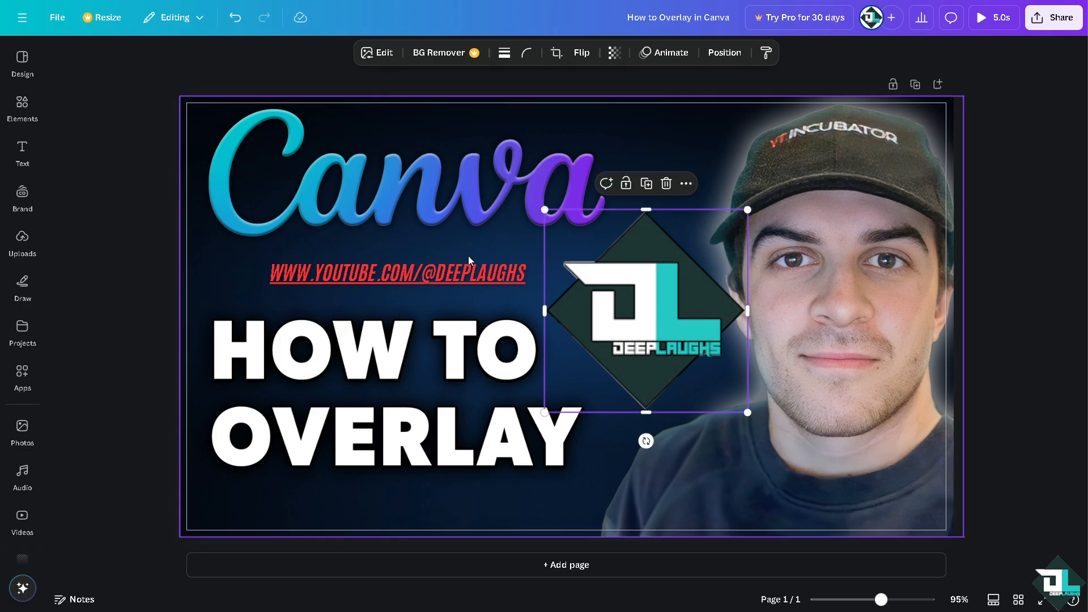
{"action": "left_click", "coordinate": [449, 275]}
{"action": "left_click_drag", "start_coordinate": [667, 267], "coordinate": [687, 267]}
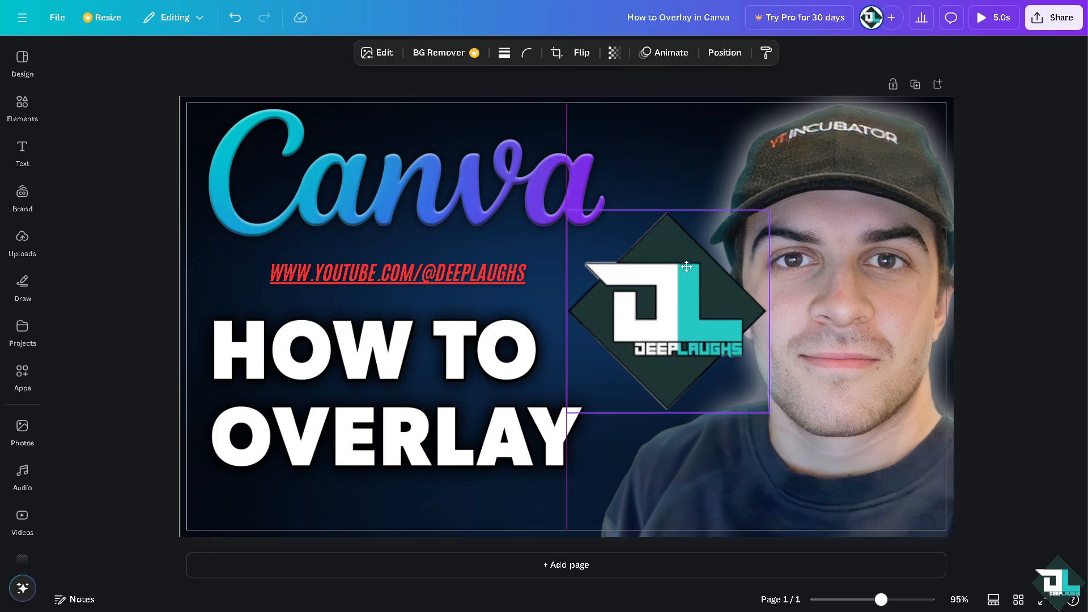
Step: Set the DeepLaughs logo's transparency to 71
{"action": "left_click", "coordinate": [615, 53]}
{"action": "left_click_drag", "start_coordinate": [645, 105], "coordinate": [618, 108]}
Step: Move the DeepLaughs logo down beside "OVERLAY" and shrink it to about 282 × 282, fitting inside the page's lower edge
{"action": "left_click_drag", "start_coordinate": [633, 273], "coordinate": [653, 413]}
{"action": "left_click_drag", "start_coordinate": [790, 350], "coordinate": [755, 384]}
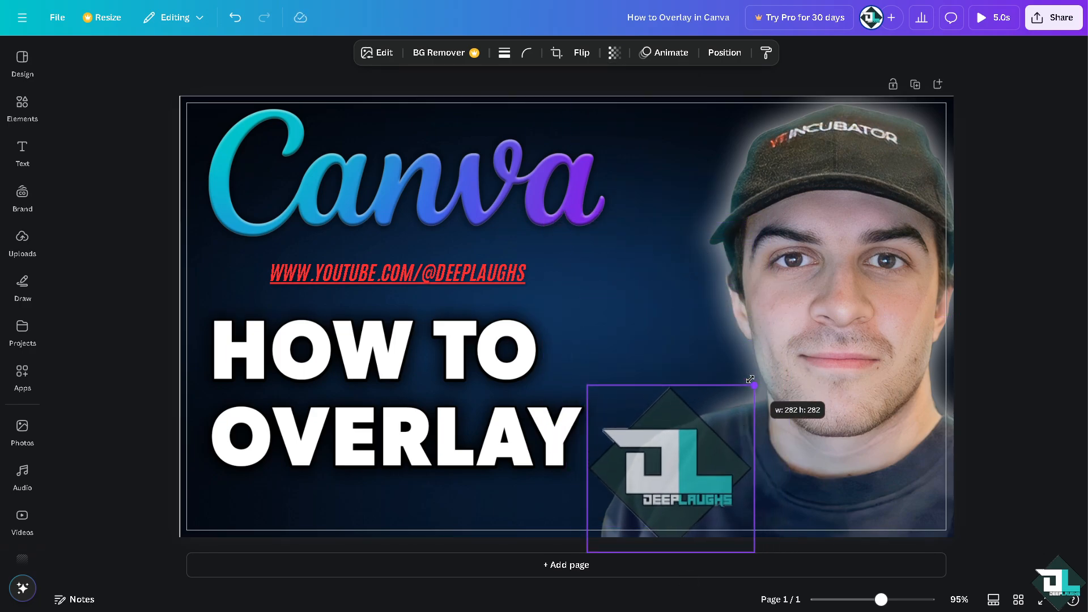
{"action": "left_click_drag", "start_coordinate": [701, 452], "coordinate": [705, 430]}
Step: Set the DeepLaughs logo's transparency to 61
{"action": "left_click", "coordinate": [614, 53]}
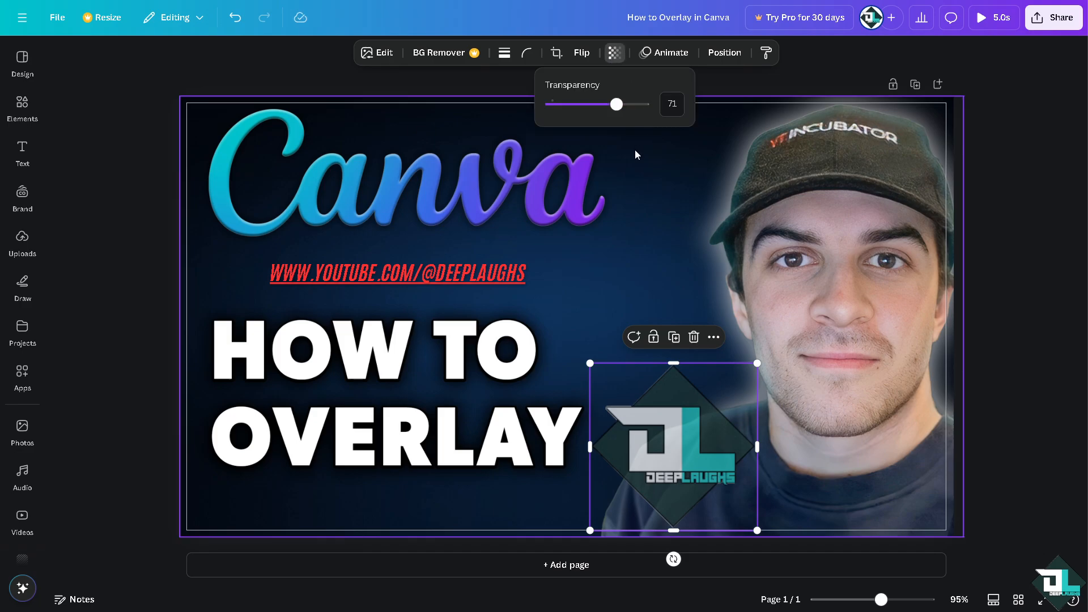
{"action": "left_click_drag", "start_coordinate": [615, 111], "coordinate": [607, 109]}
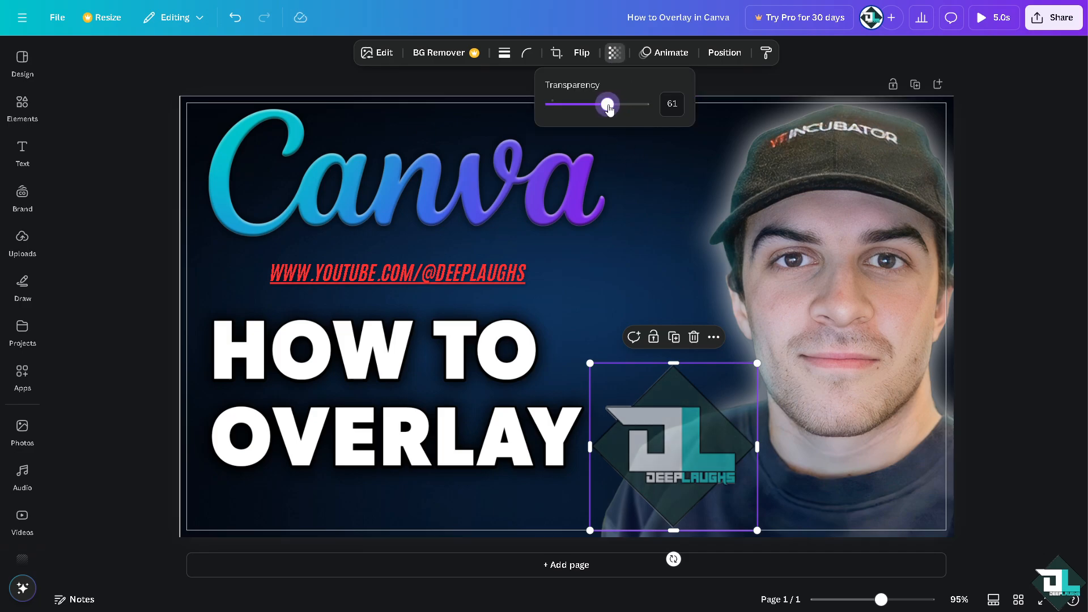
Step: Show the brand template and Brand Kit options
{"action": "left_click", "coordinate": [22, 196]}
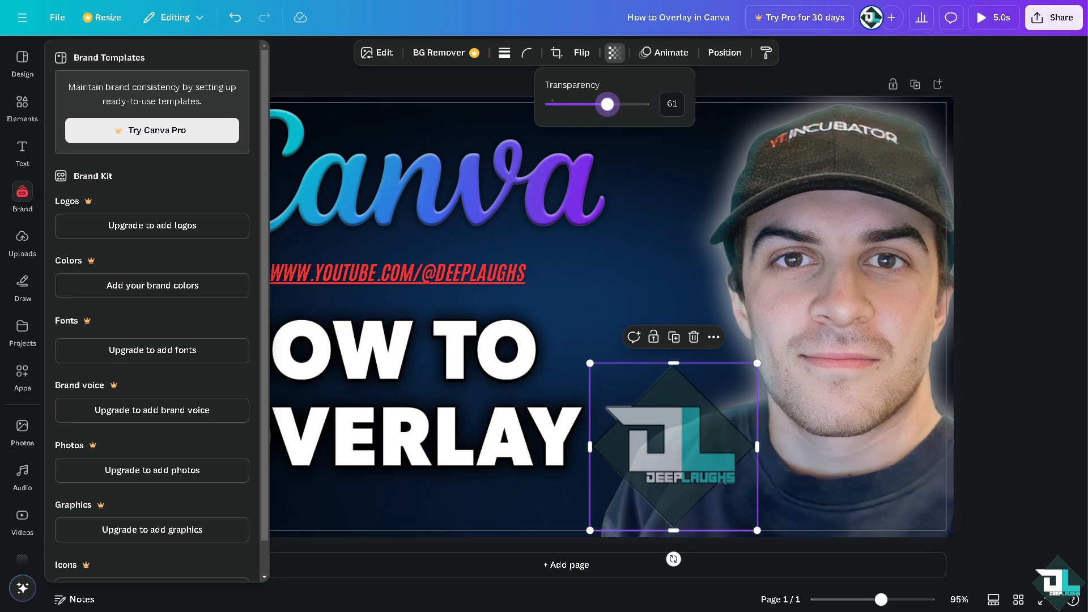
Step: Move the YouTube URL text slightly to the right, between the Canva wordmark and "HOW TO"
{"action": "left_click", "coordinate": [373, 274]}
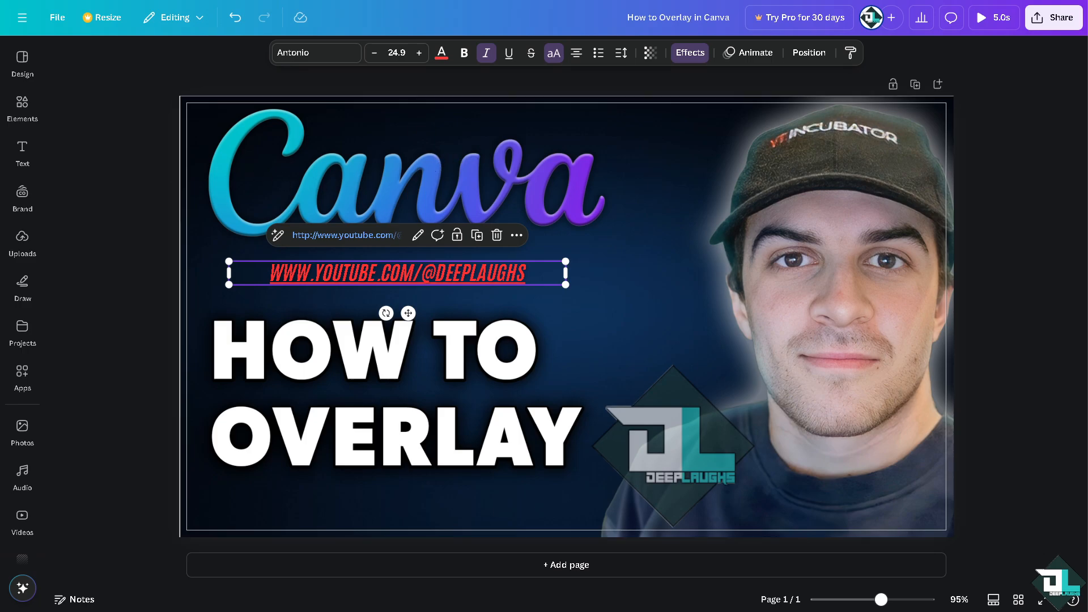
{"action": "left_click", "coordinate": [490, 262]}
{"action": "left_click", "coordinate": [479, 272]}
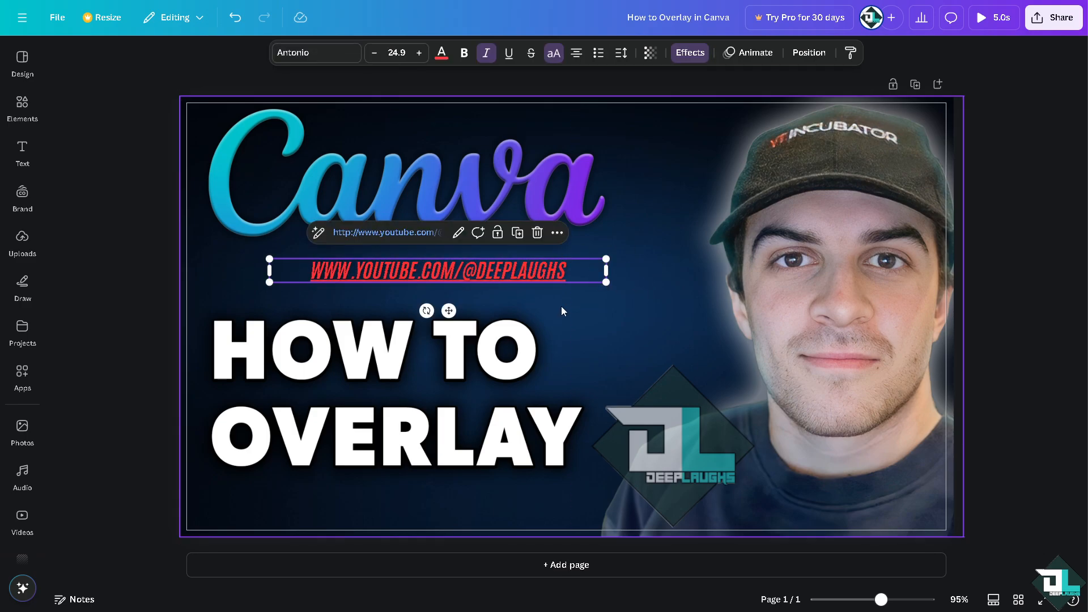
Step: View the layer ordering options for the YouTube URL text without applying any
{"action": "left_click", "coordinate": [508, 272]}
{"action": "left_click", "coordinate": [508, 273]}
{"action": "right_click", "coordinate": [508, 272]}
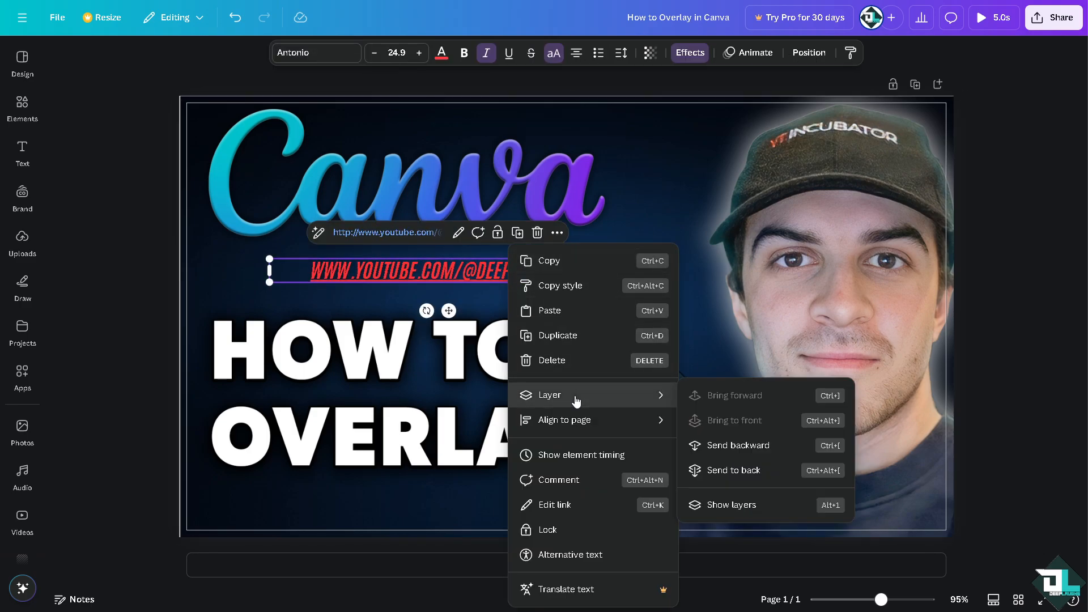
{"action": "key", "text": "Escape"}
Step: View the layer ordering options for the DeepLaughs logo without applying any
{"action": "left_click", "coordinate": [675, 422]}
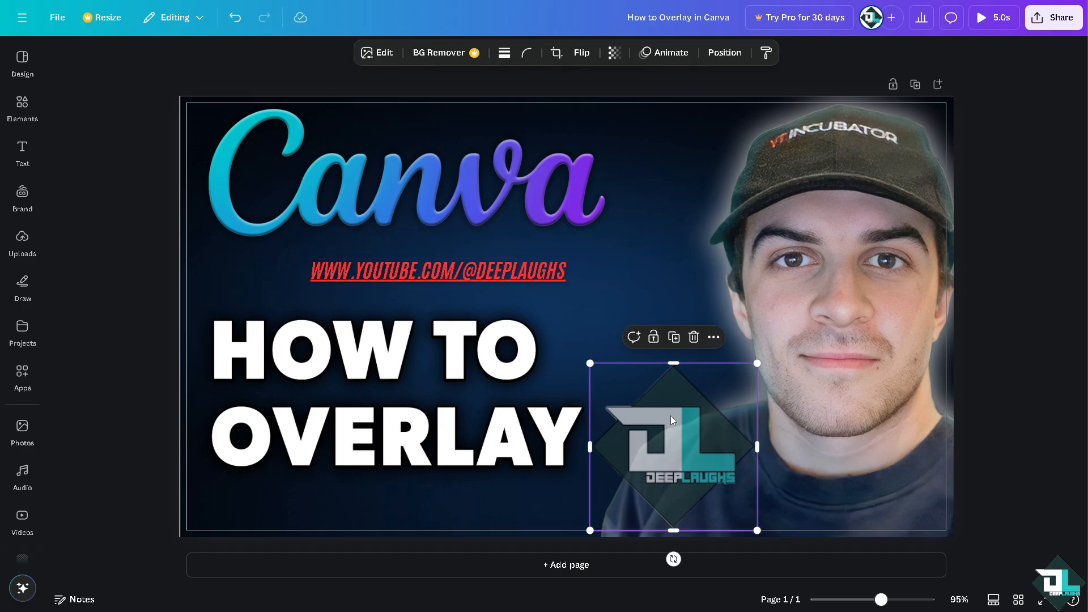
{"action": "right_click", "coordinate": [671, 417]}
{"action": "mouse_move", "coordinate": [745, 354]}
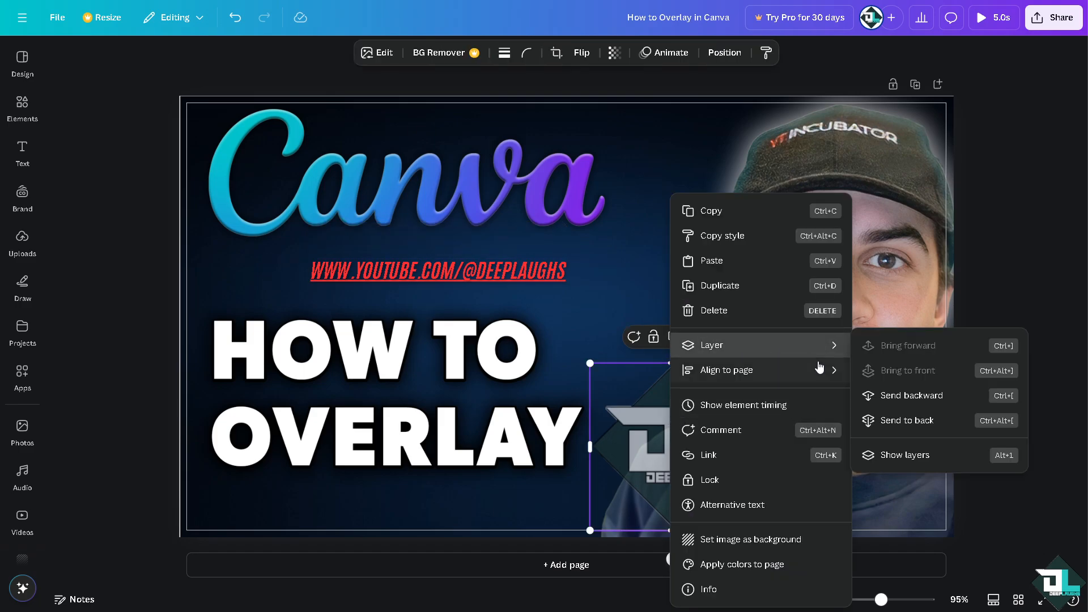
{"action": "key", "text": "Escape"}
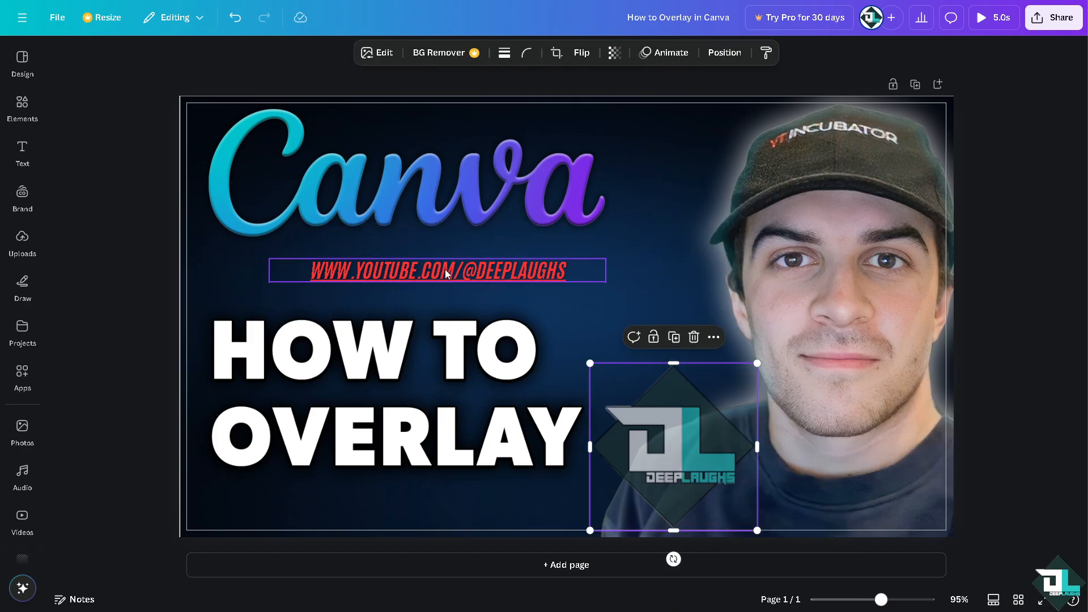
Step: Select the YouTube URL text and show the brand template and Brand Kit options
{"action": "right_click", "coordinate": [447, 287]}
{"action": "key", "text": "Escape"}
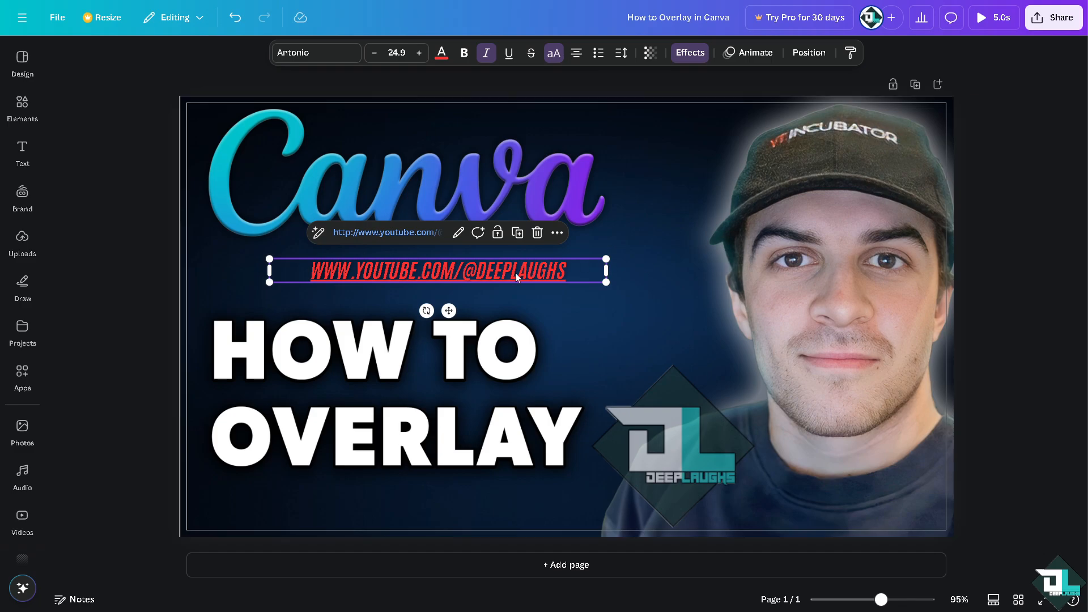
{"action": "left_click", "coordinate": [23, 193]}
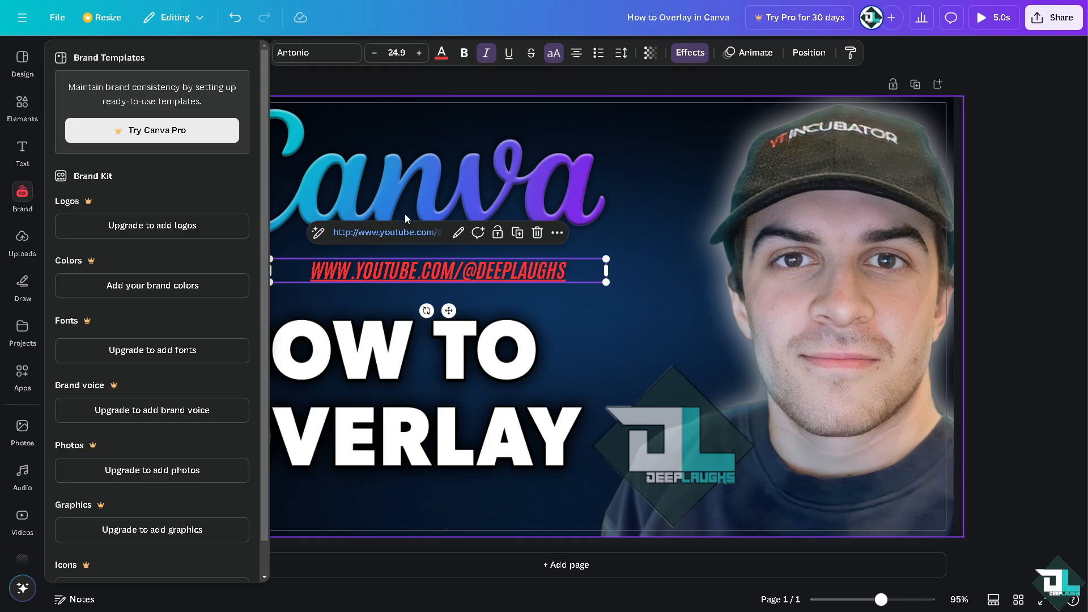
Step: Examine the layer stacking order, viewing both all layers and overlapping layers, and select the YouTube URL text layer
{"action": "left_click", "coordinate": [660, 190]}
{"action": "left_click", "coordinate": [724, 52]}
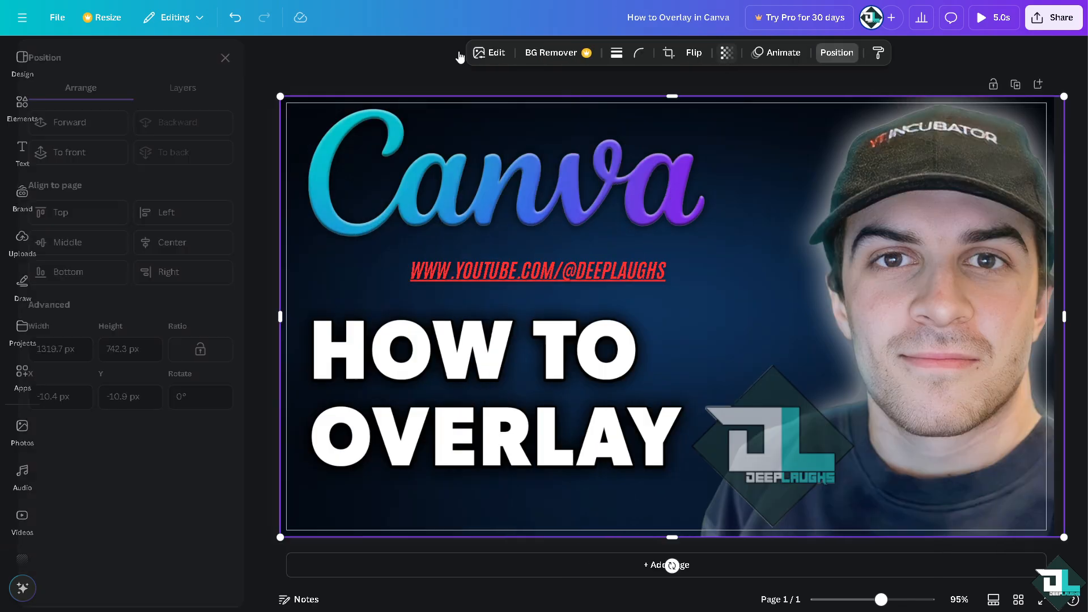
{"action": "left_click", "coordinate": [191, 92]}
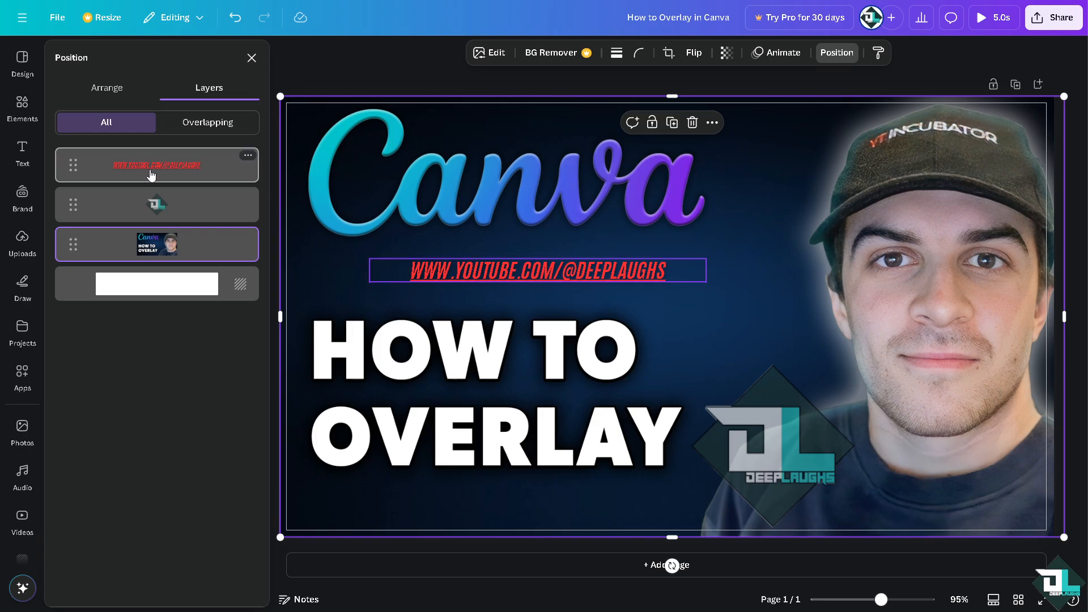
{"action": "left_click", "coordinate": [202, 123]}
{"action": "left_click", "coordinate": [170, 165]}
{"action": "left_click", "coordinate": [110, 91]}
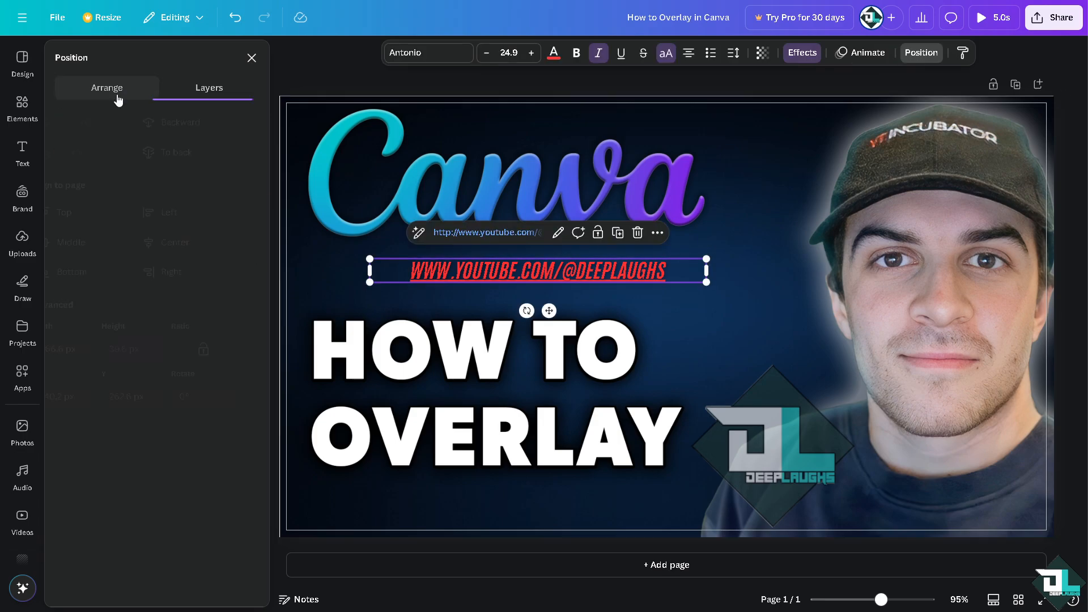
{"action": "left_click", "coordinate": [206, 94]}
{"action": "left_click", "coordinate": [115, 132]}
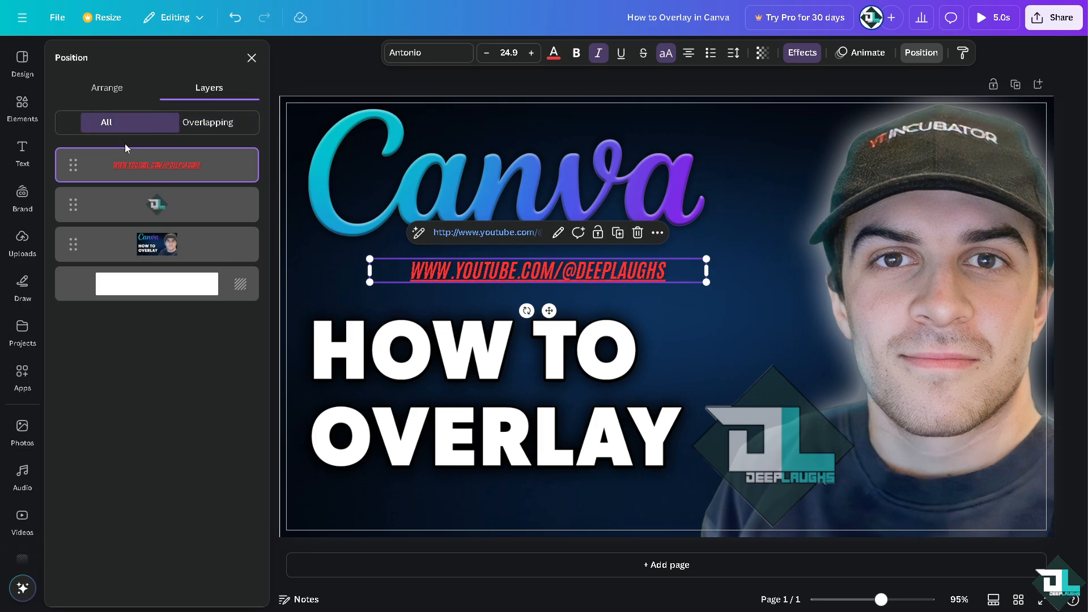
{"action": "mouse_move", "coordinate": [160, 177]}
{"action": "left_mouse_down"}
{"action": "mouse_move", "coordinate": [162, 187]}
{"action": "mouse_move", "coordinate": [162, 172]}
{"action": "left_mouse_up"}
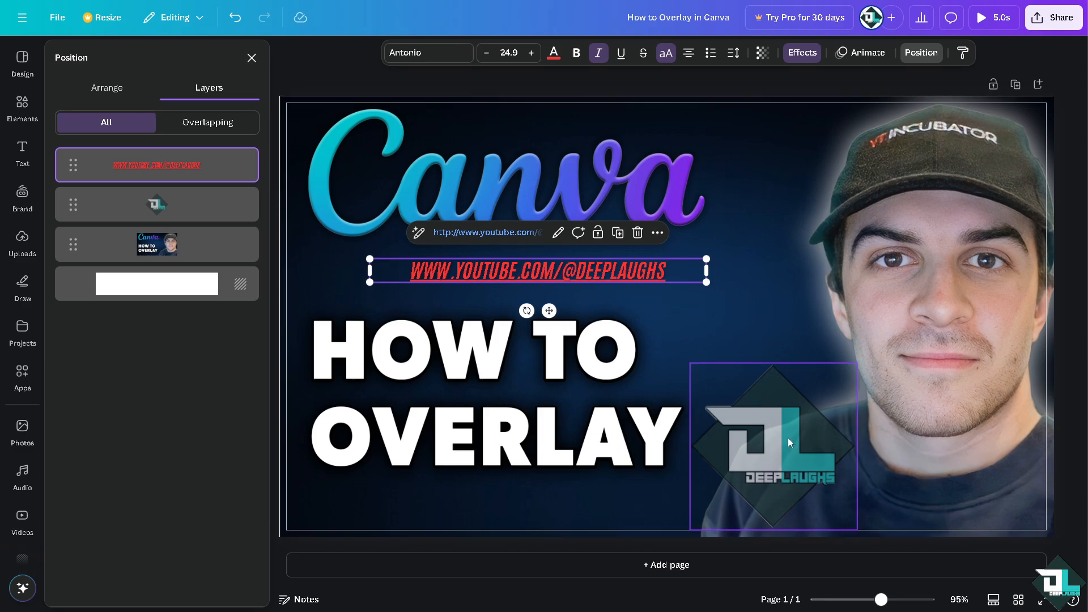
Step: Move the DeepLaughs logo up beside "HOW TO" and shrink it to about three quarters of its size
{"action": "left_click_drag", "start_coordinate": [788, 438], "coordinate": [763, 363]}
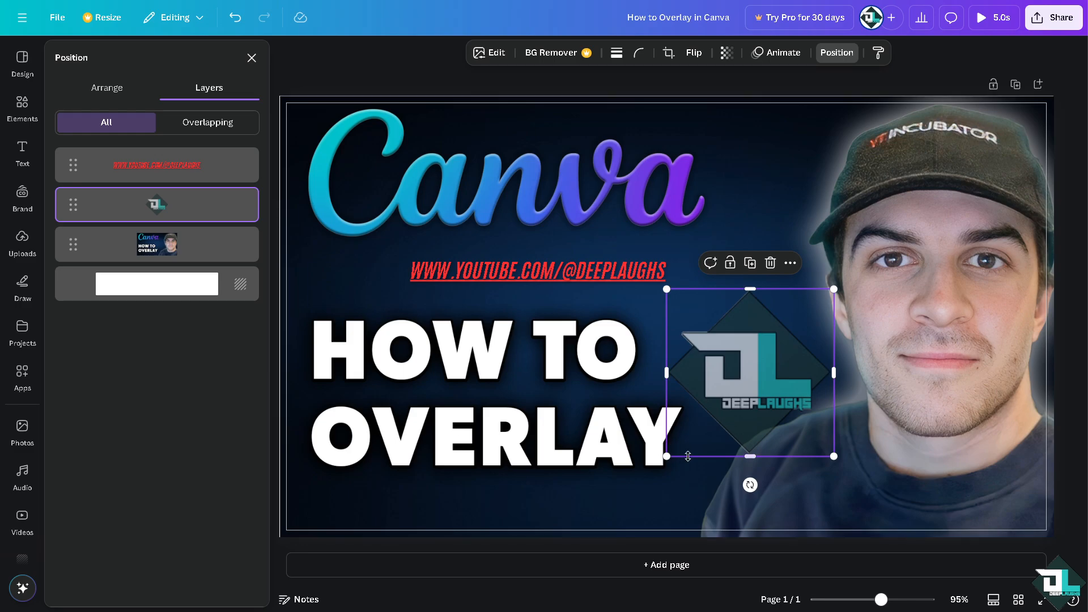
{"action": "left_click_drag", "start_coordinate": [834, 456], "coordinate": [789, 416]}
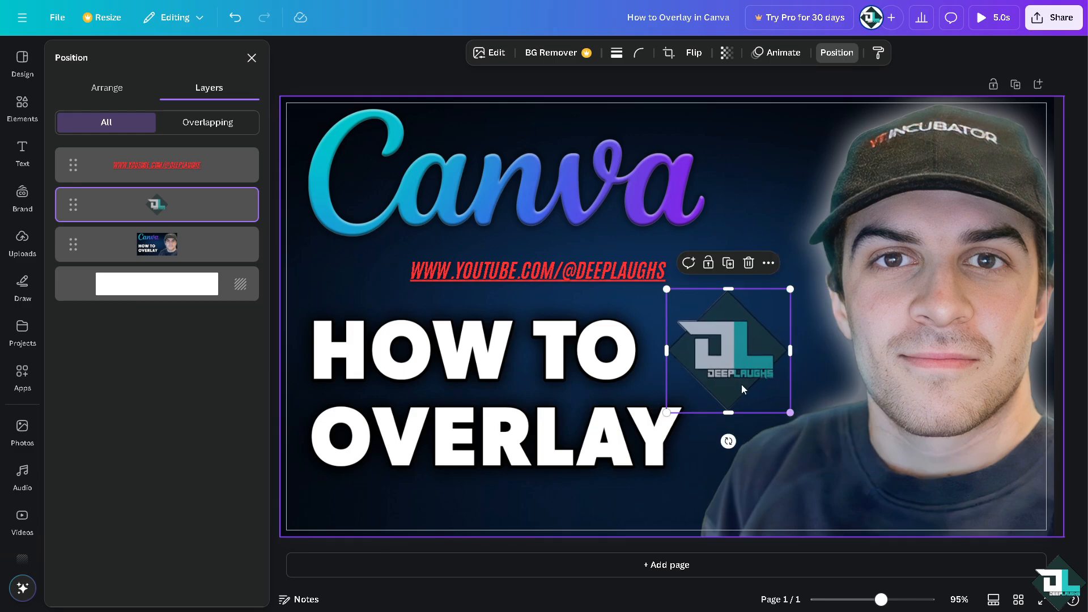
{"action": "left_click_drag", "start_coordinate": [736, 362], "coordinate": [726, 352]}
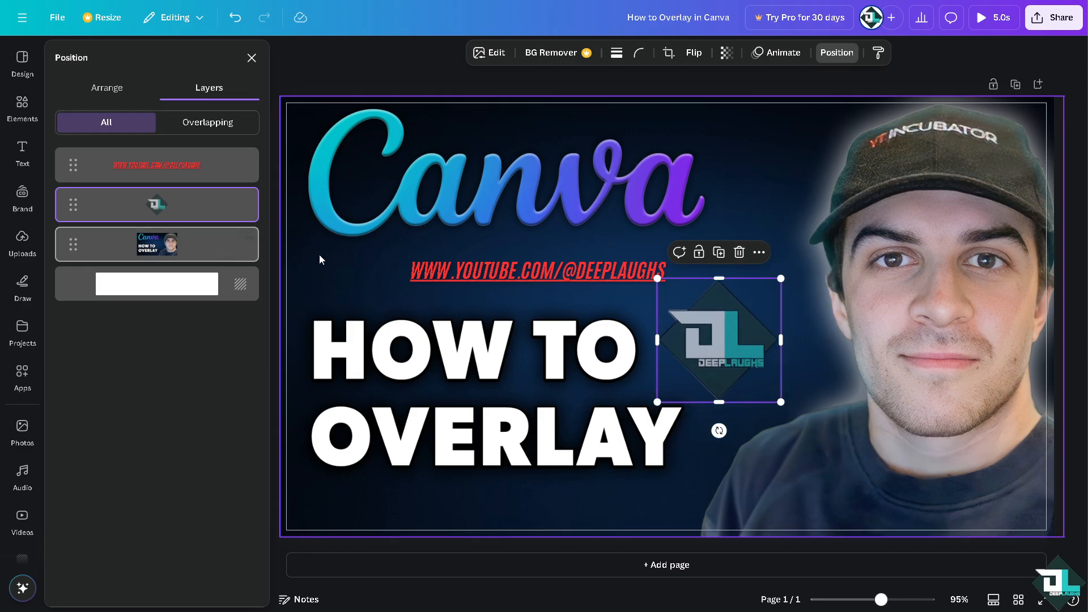
Step: Move the YouTube URL text beneath "OVERLAY", enlarge it to font size 32.9, and shift it slightly left under the heading
{"action": "left_click_drag", "start_coordinate": [451, 274], "coordinate": [394, 501]}
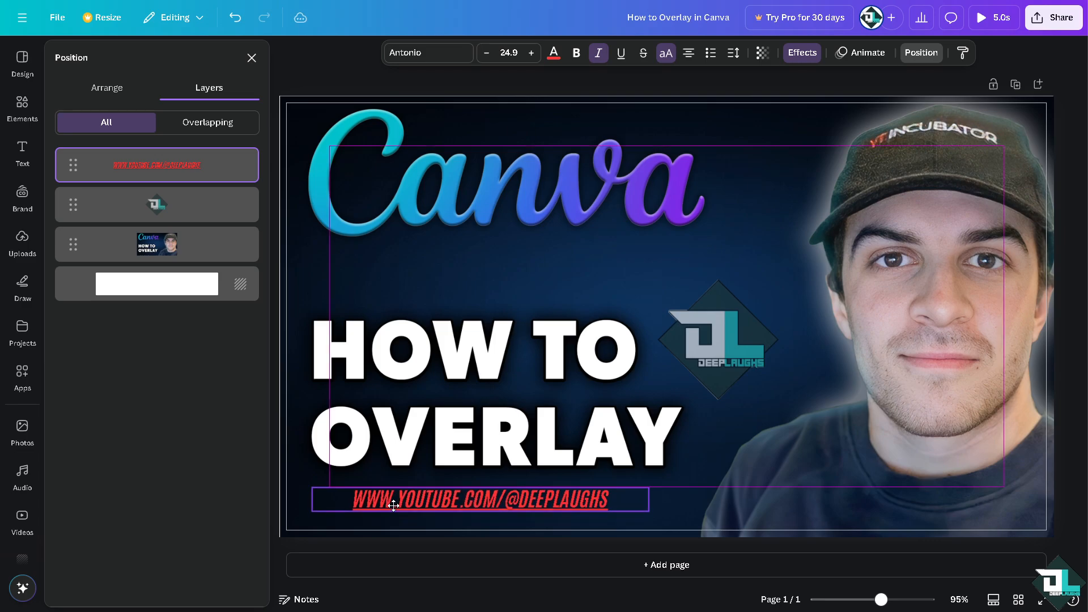
{"action": "left_click_drag", "start_coordinate": [651, 485], "coordinate": [765, 460]}
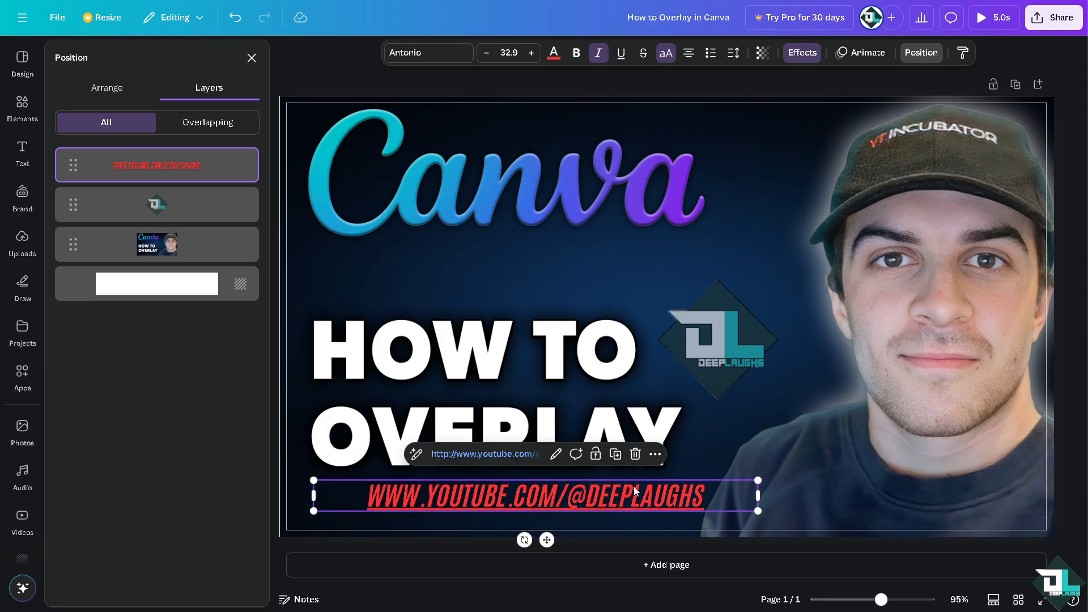
{"action": "left_click_drag", "start_coordinate": [566, 497], "coordinate": [539, 497]}
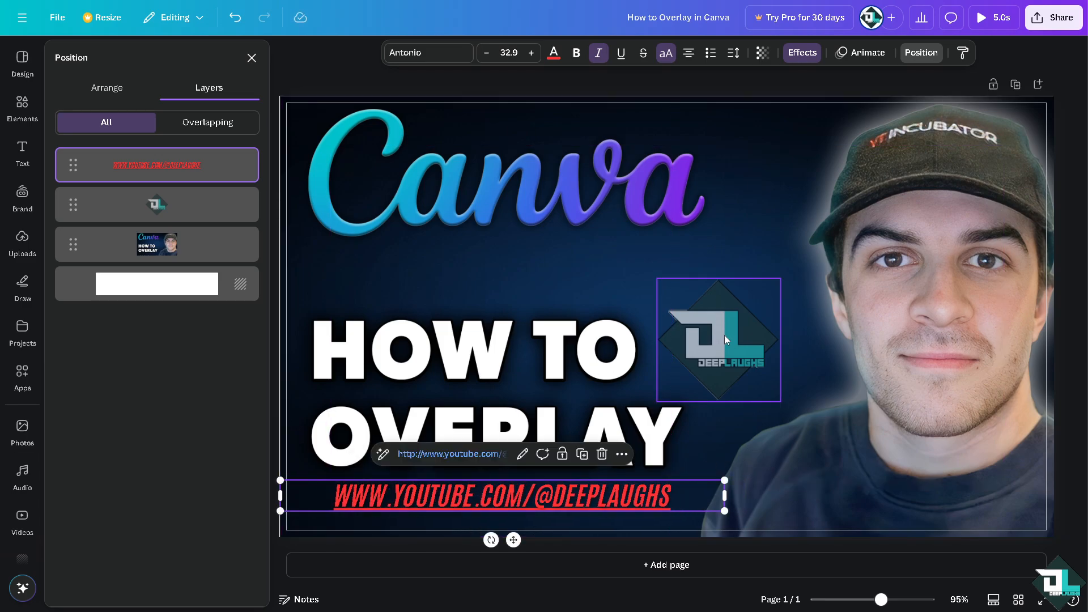
Step: Nudge the DeepLaughs logo slightly down and right beside the heading, and preview the design full screen
{"action": "left_click_drag", "start_coordinate": [724, 335], "coordinate": [740, 354]}
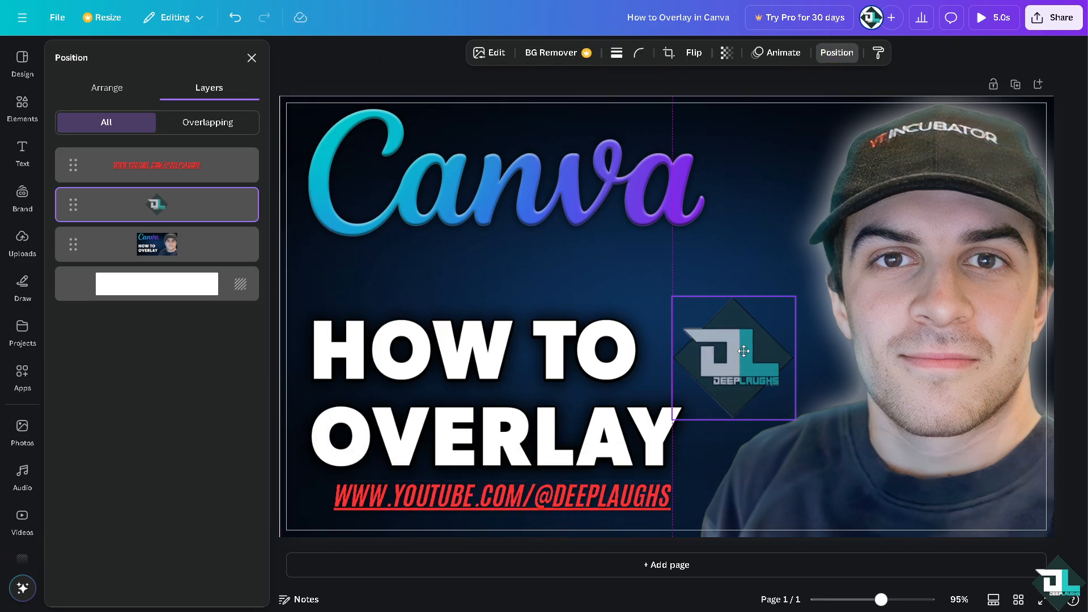
{"action": "left_click", "coordinate": [252, 58]}
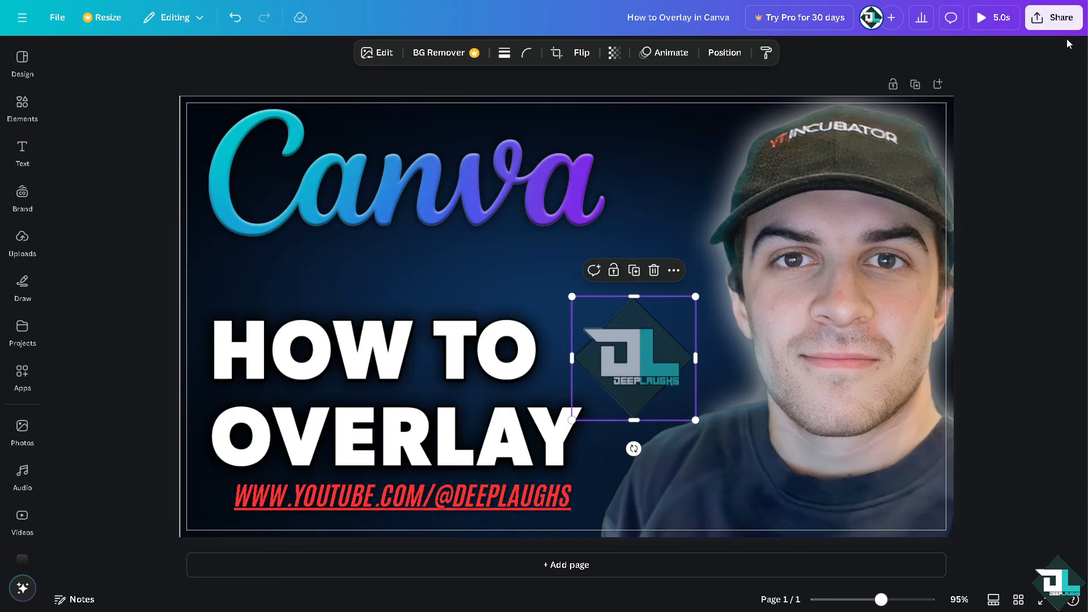
{"action": "left_click", "coordinate": [1000, 19]}
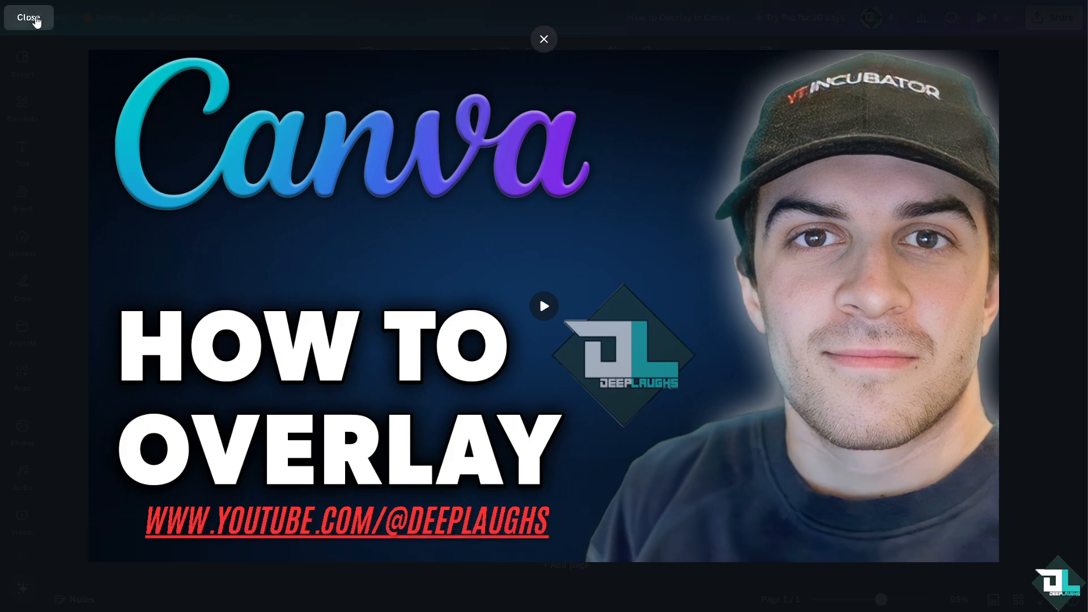
{"action": "left_click", "coordinate": [27, 18]}
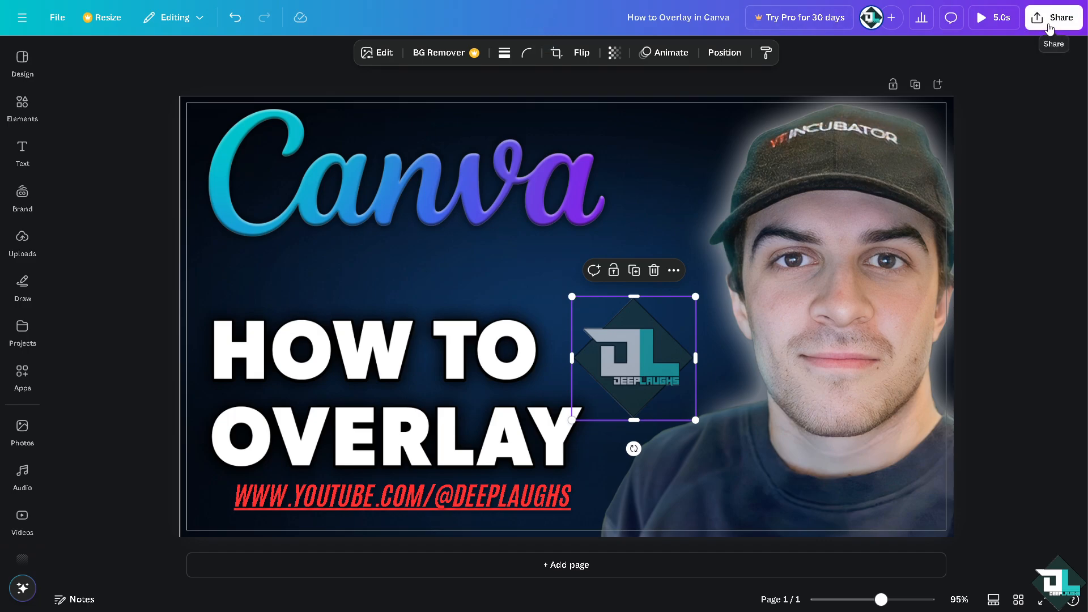
Step: View the download file types available for the design without choosing one, and return to the sharing options
{"action": "left_click", "coordinate": [1049, 29]}
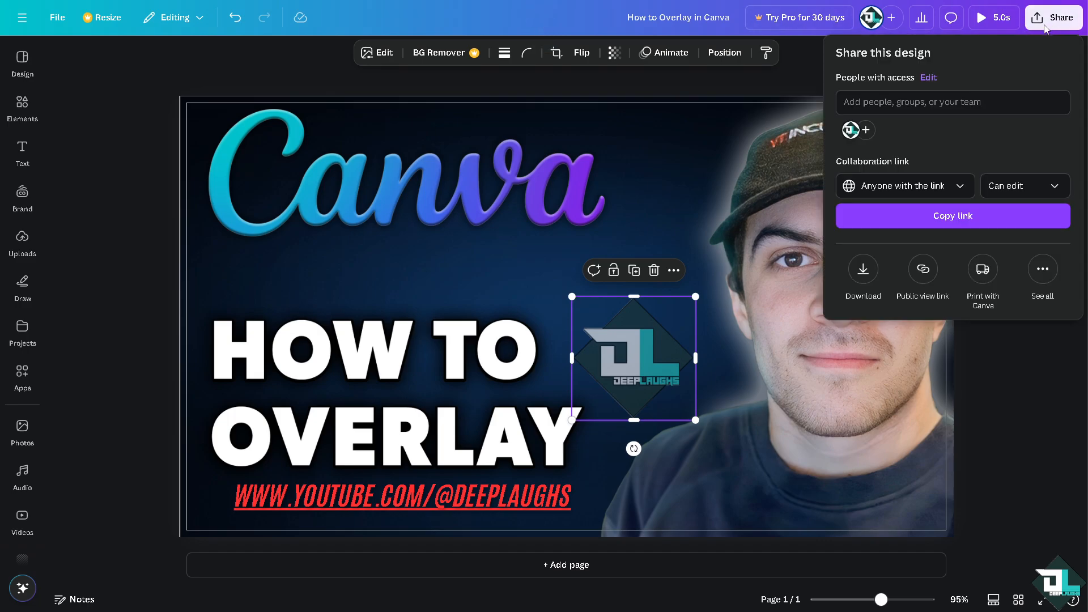
{"action": "left_click", "coordinate": [864, 269]}
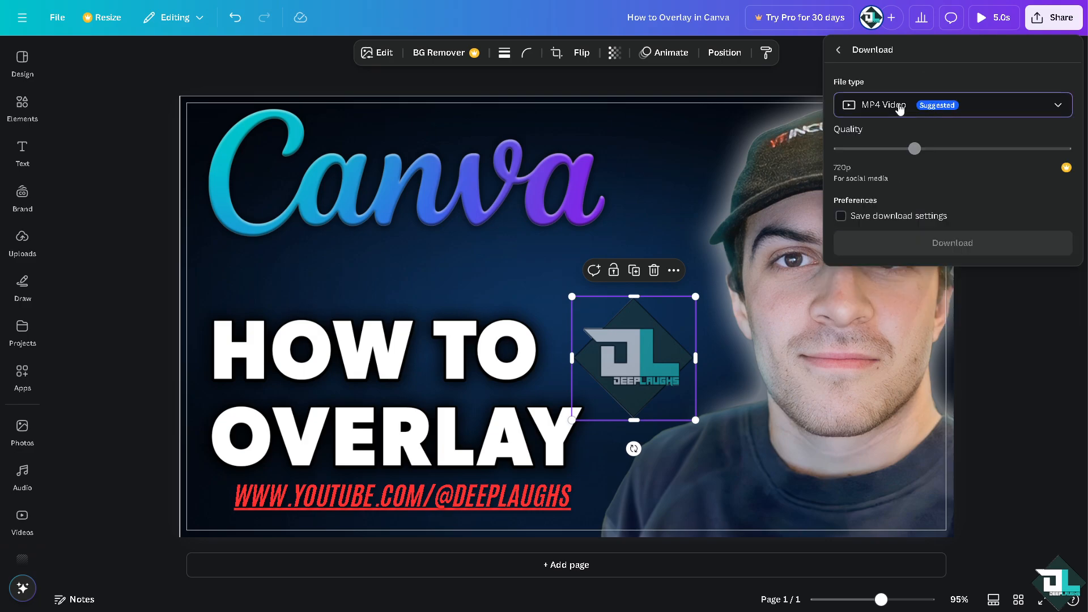
{"action": "left_click", "coordinate": [900, 109]}
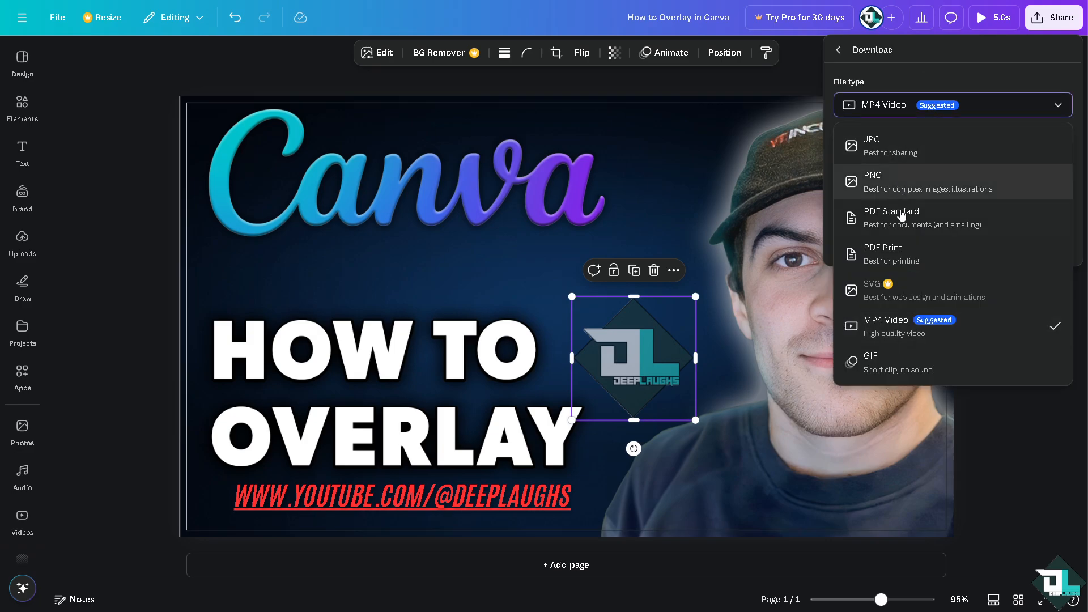
{"action": "left_click", "coordinate": [839, 55]}
{"action": "left_click", "coordinate": [839, 55]}
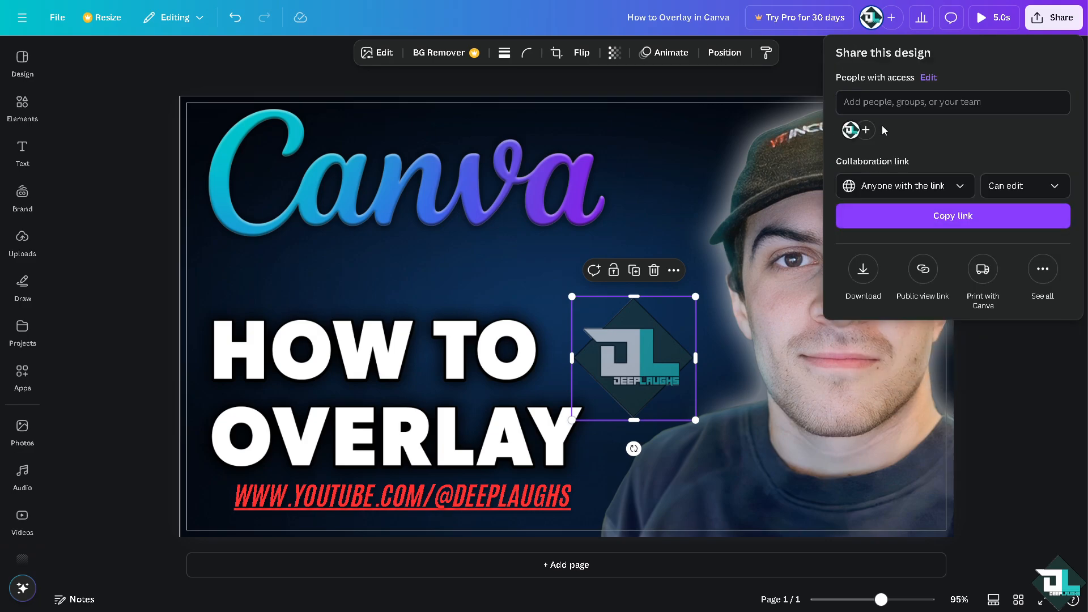
Step: Copy the design's collaboration link, set to anyone with the link can edit, and play the design preview
{"action": "left_click", "coordinate": [899, 218]}
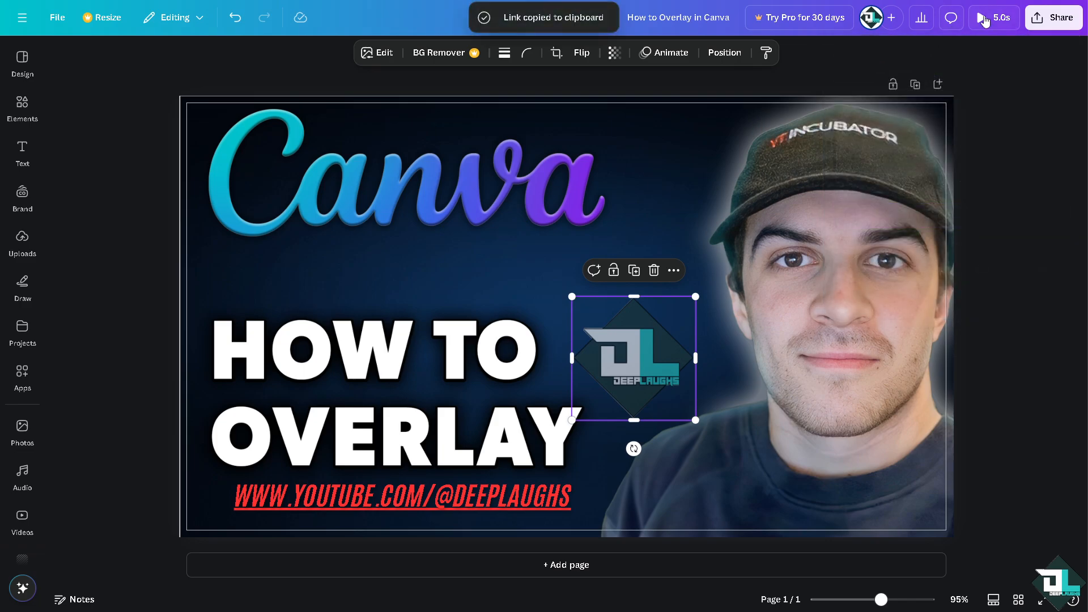
{"action": "left_click", "coordinate": [984, 19]}
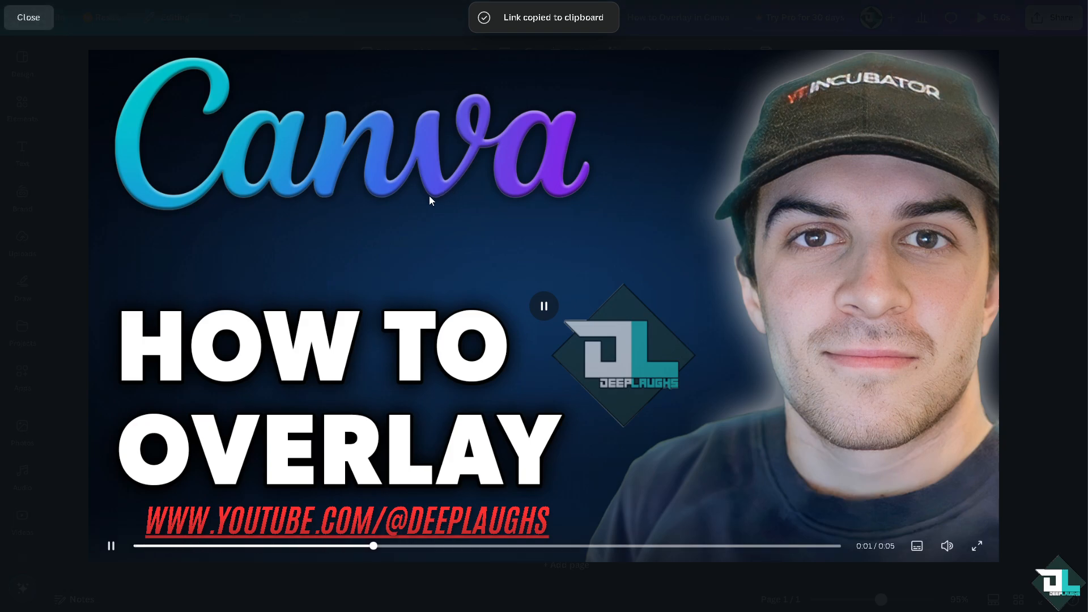